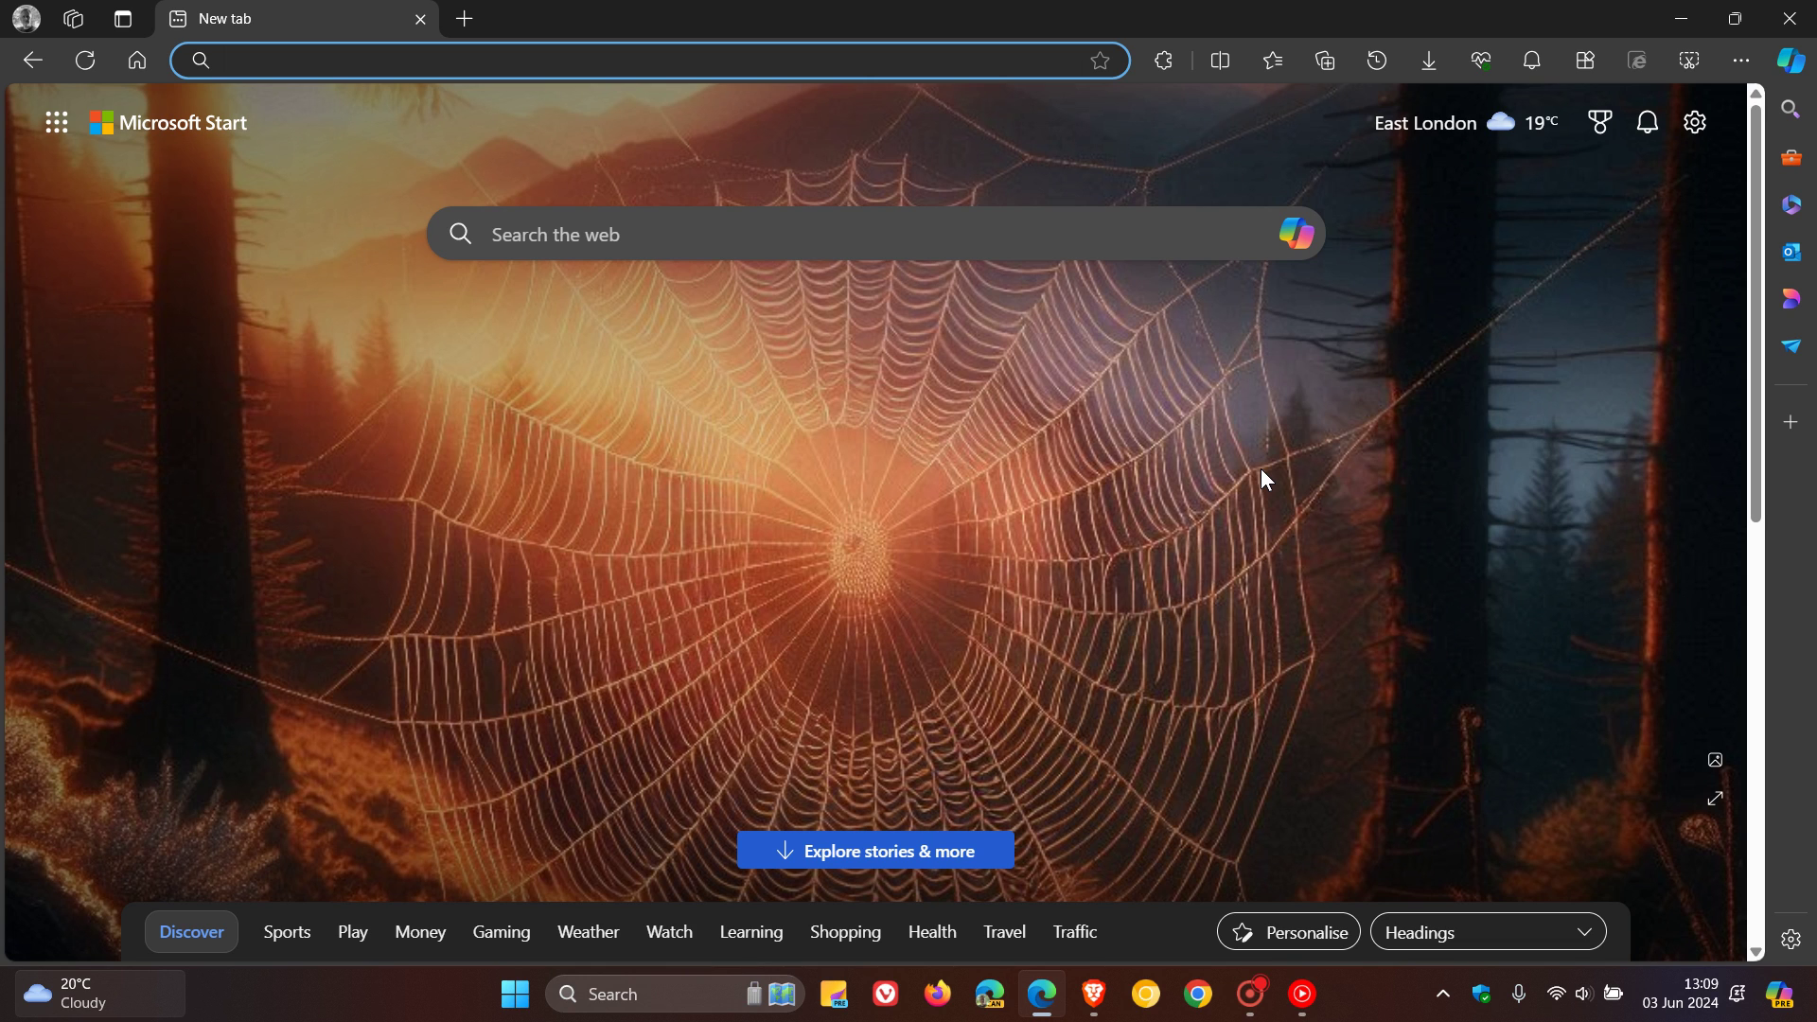
Step: Load the AI Theme Generator page from the Favorites list
click(1270, 61)
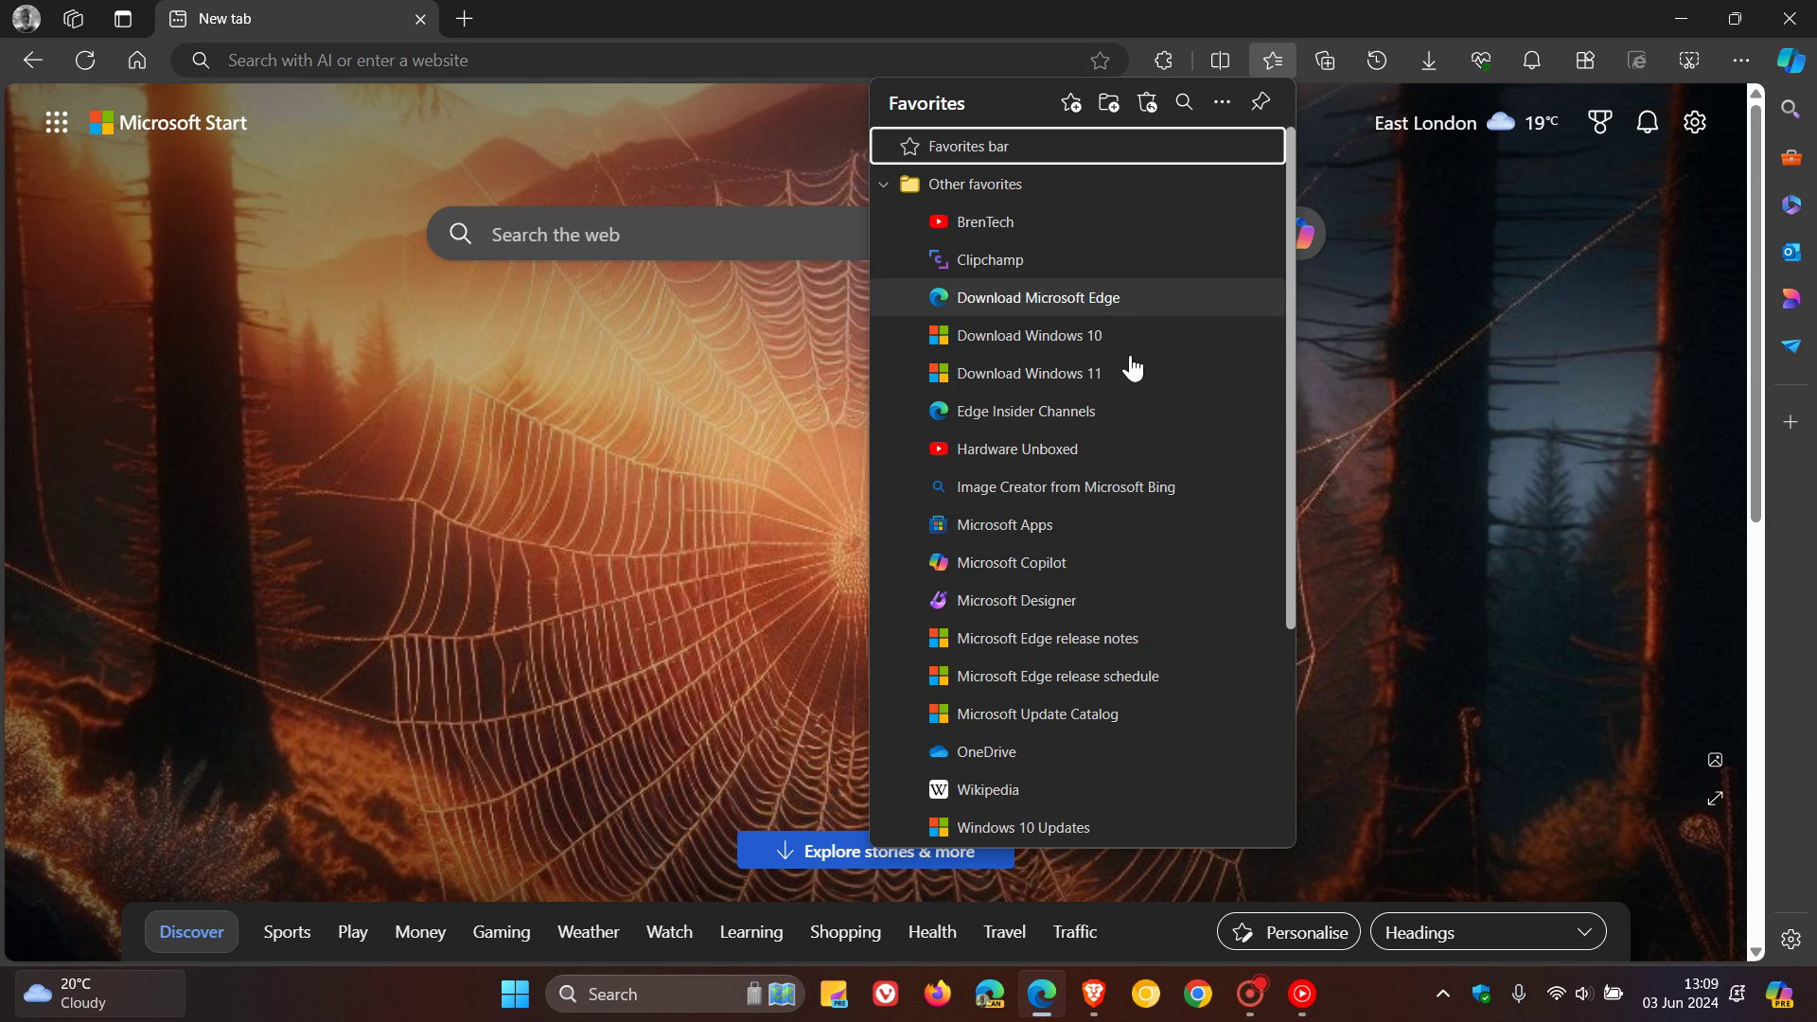
scroll(1119, 535, down, 3)
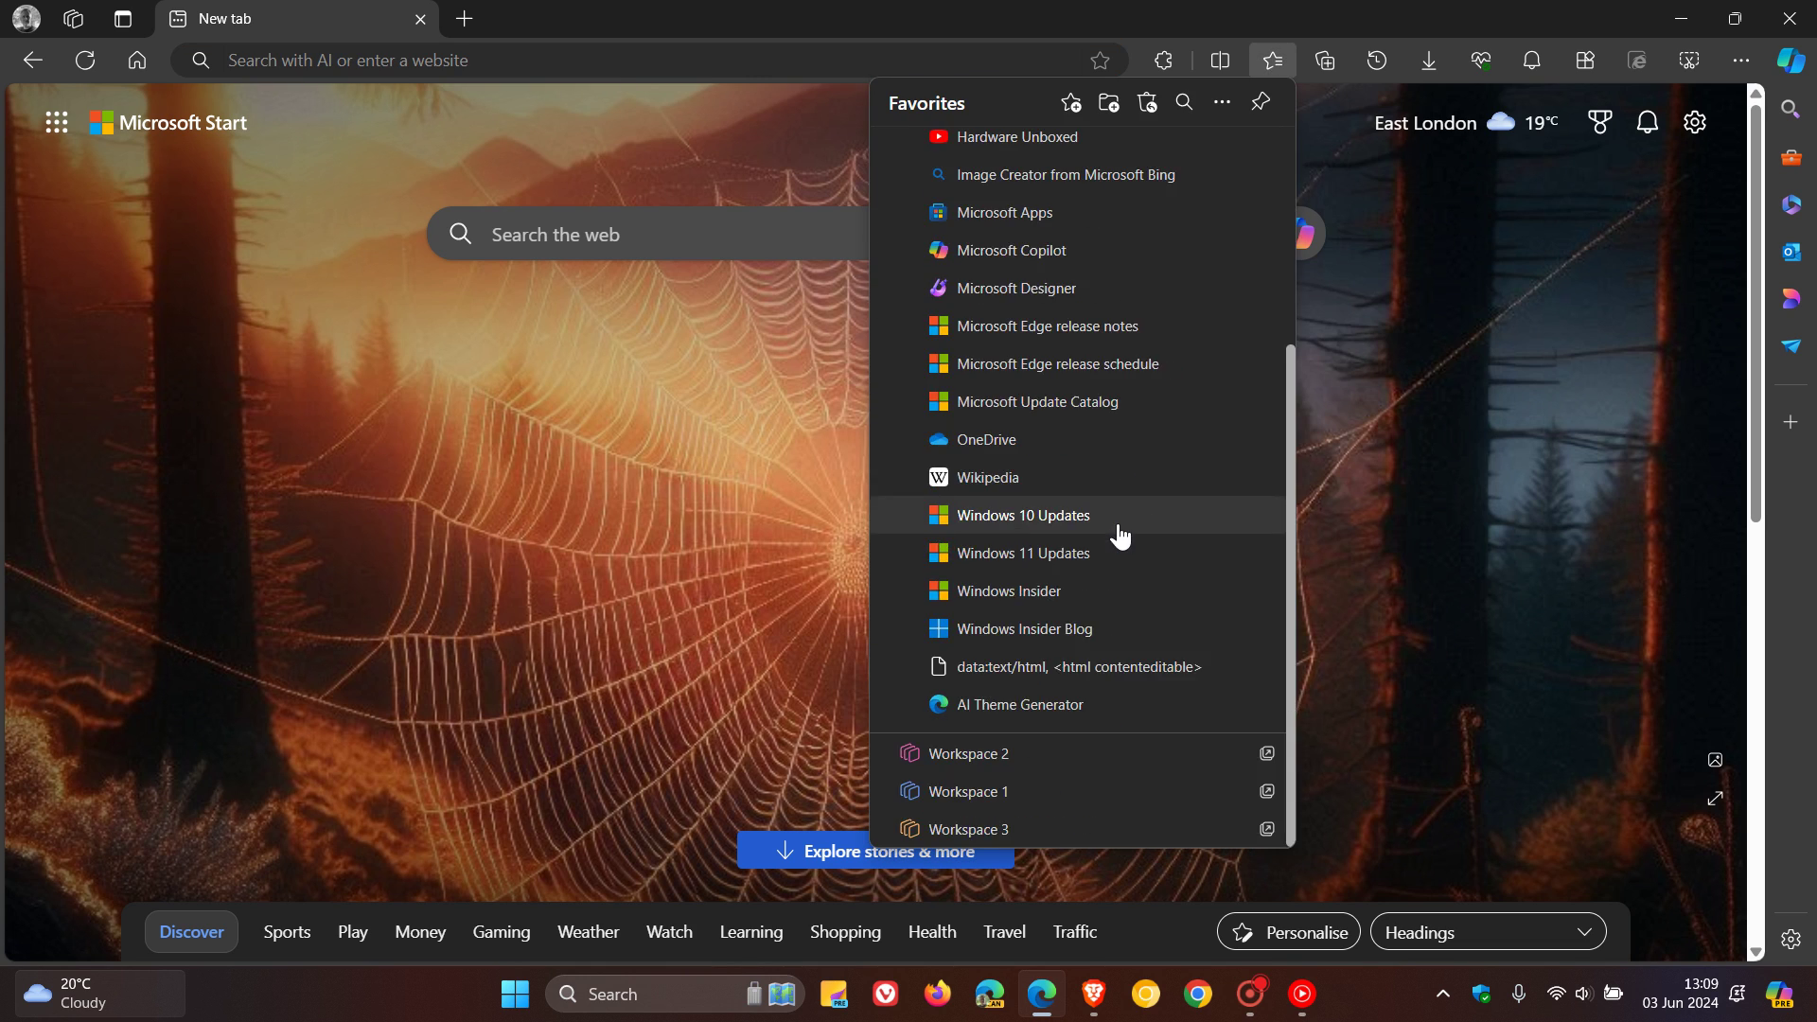
click(1163, 703)
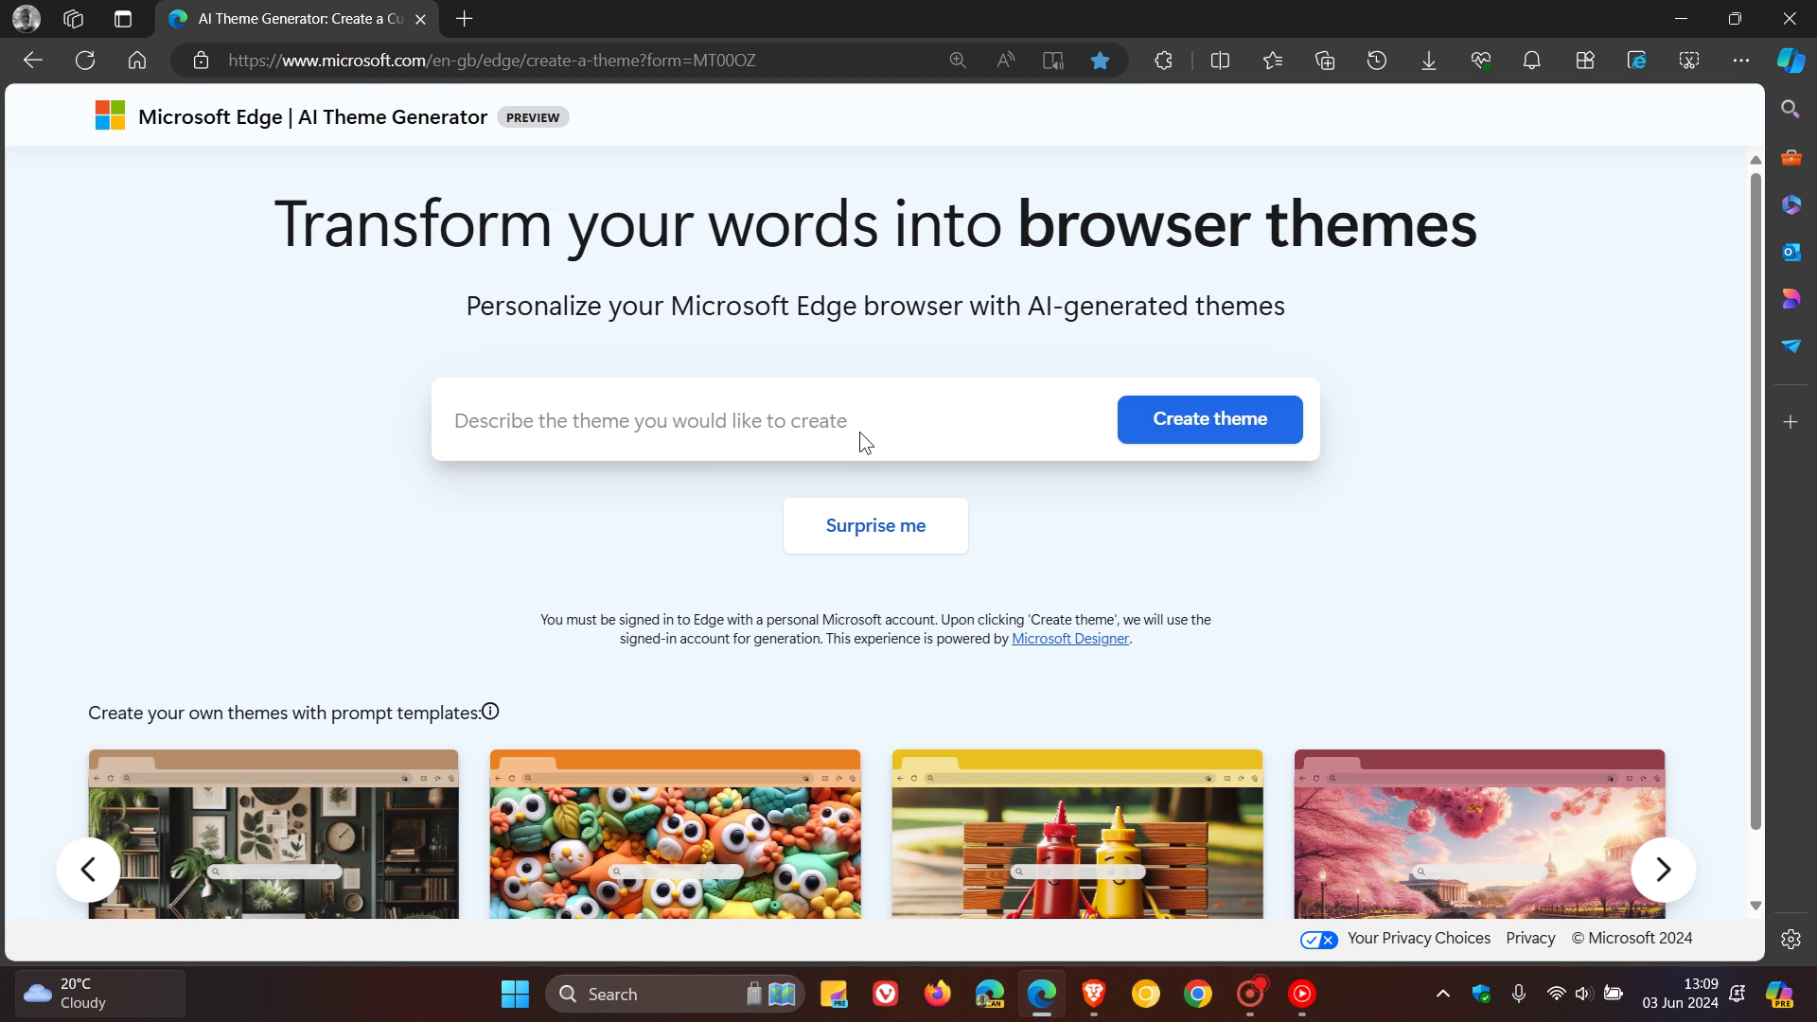
Step: Use Surprise me twice to get the camel-in-the-desert prompt and create a theme from it
click(917, 529)
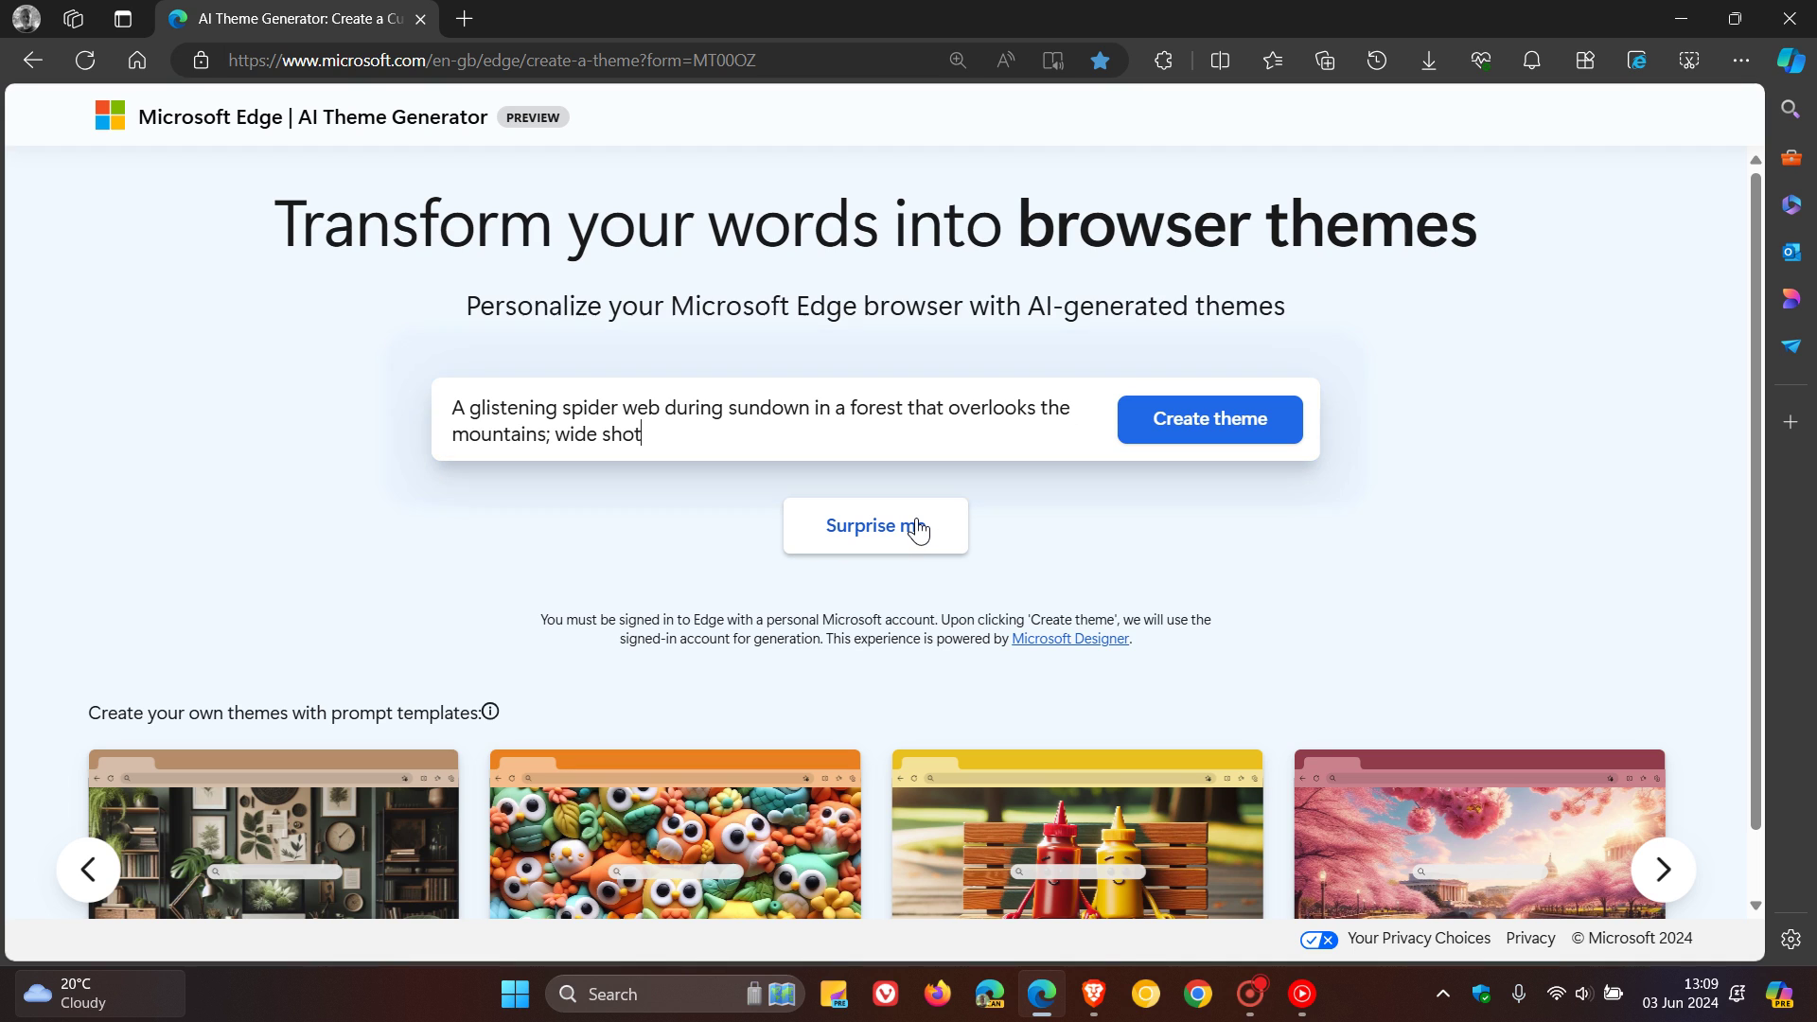
click(918, 528)
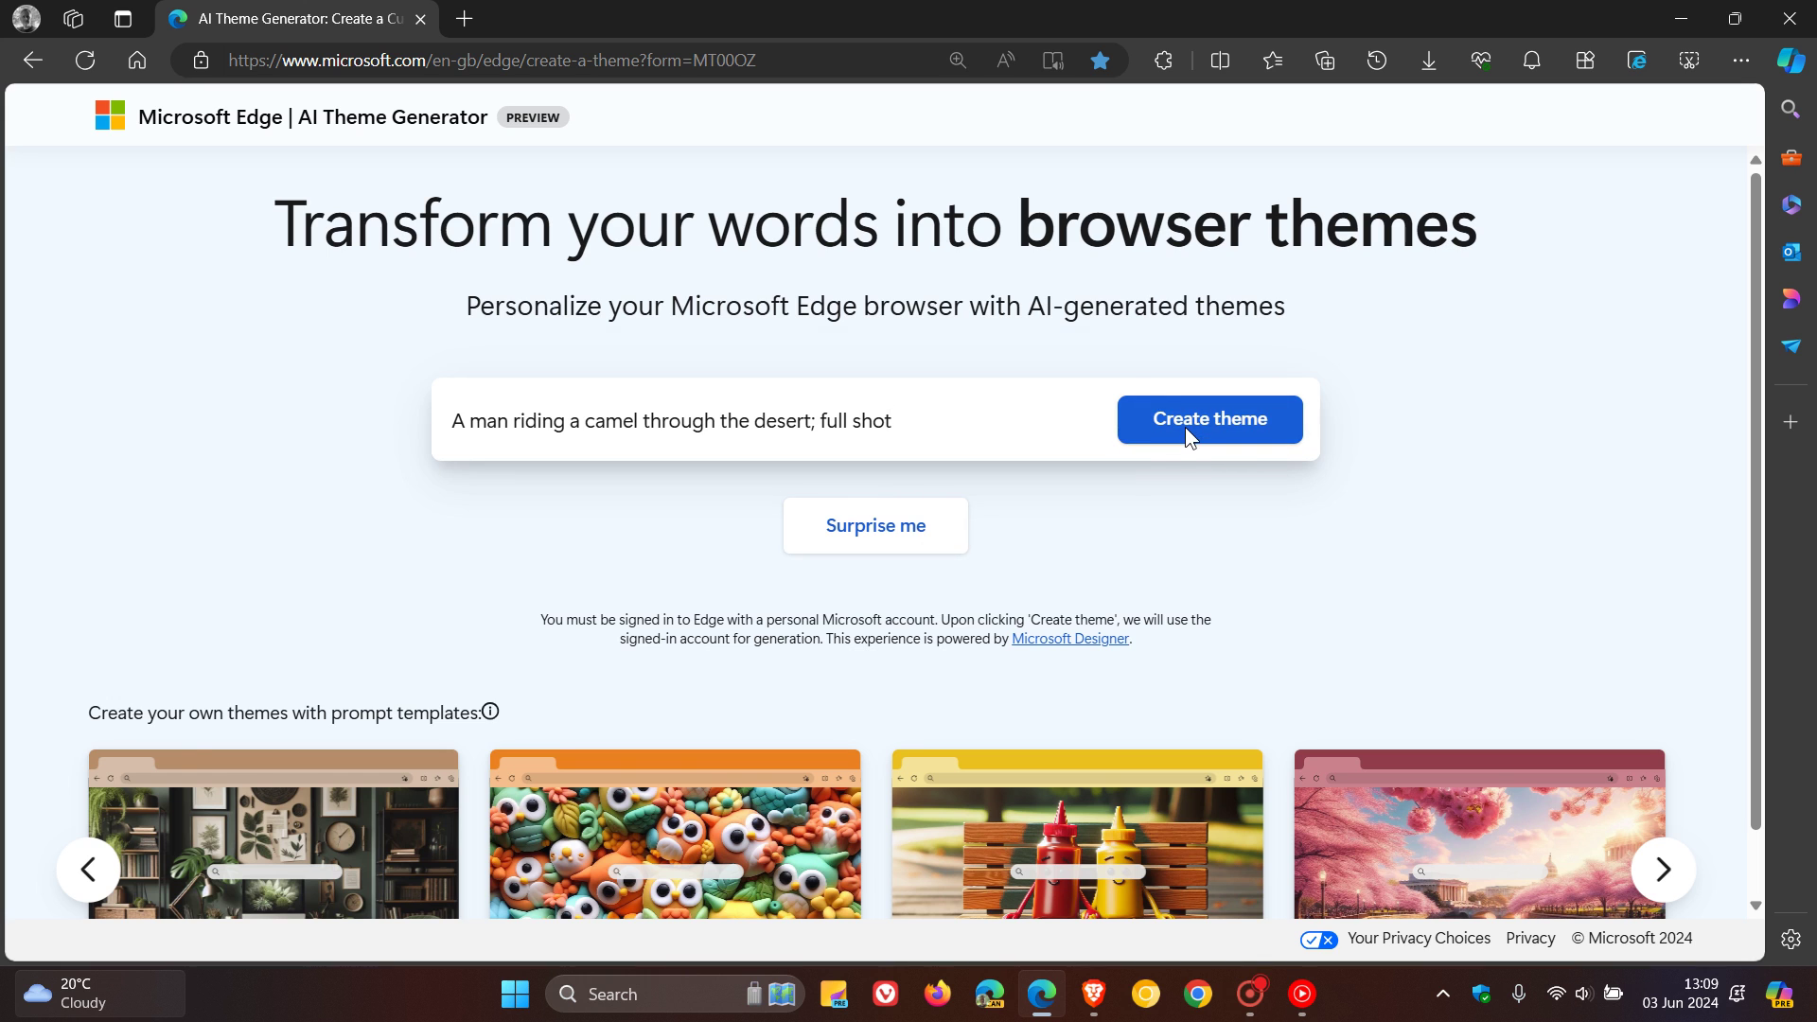
click(1209, 418)
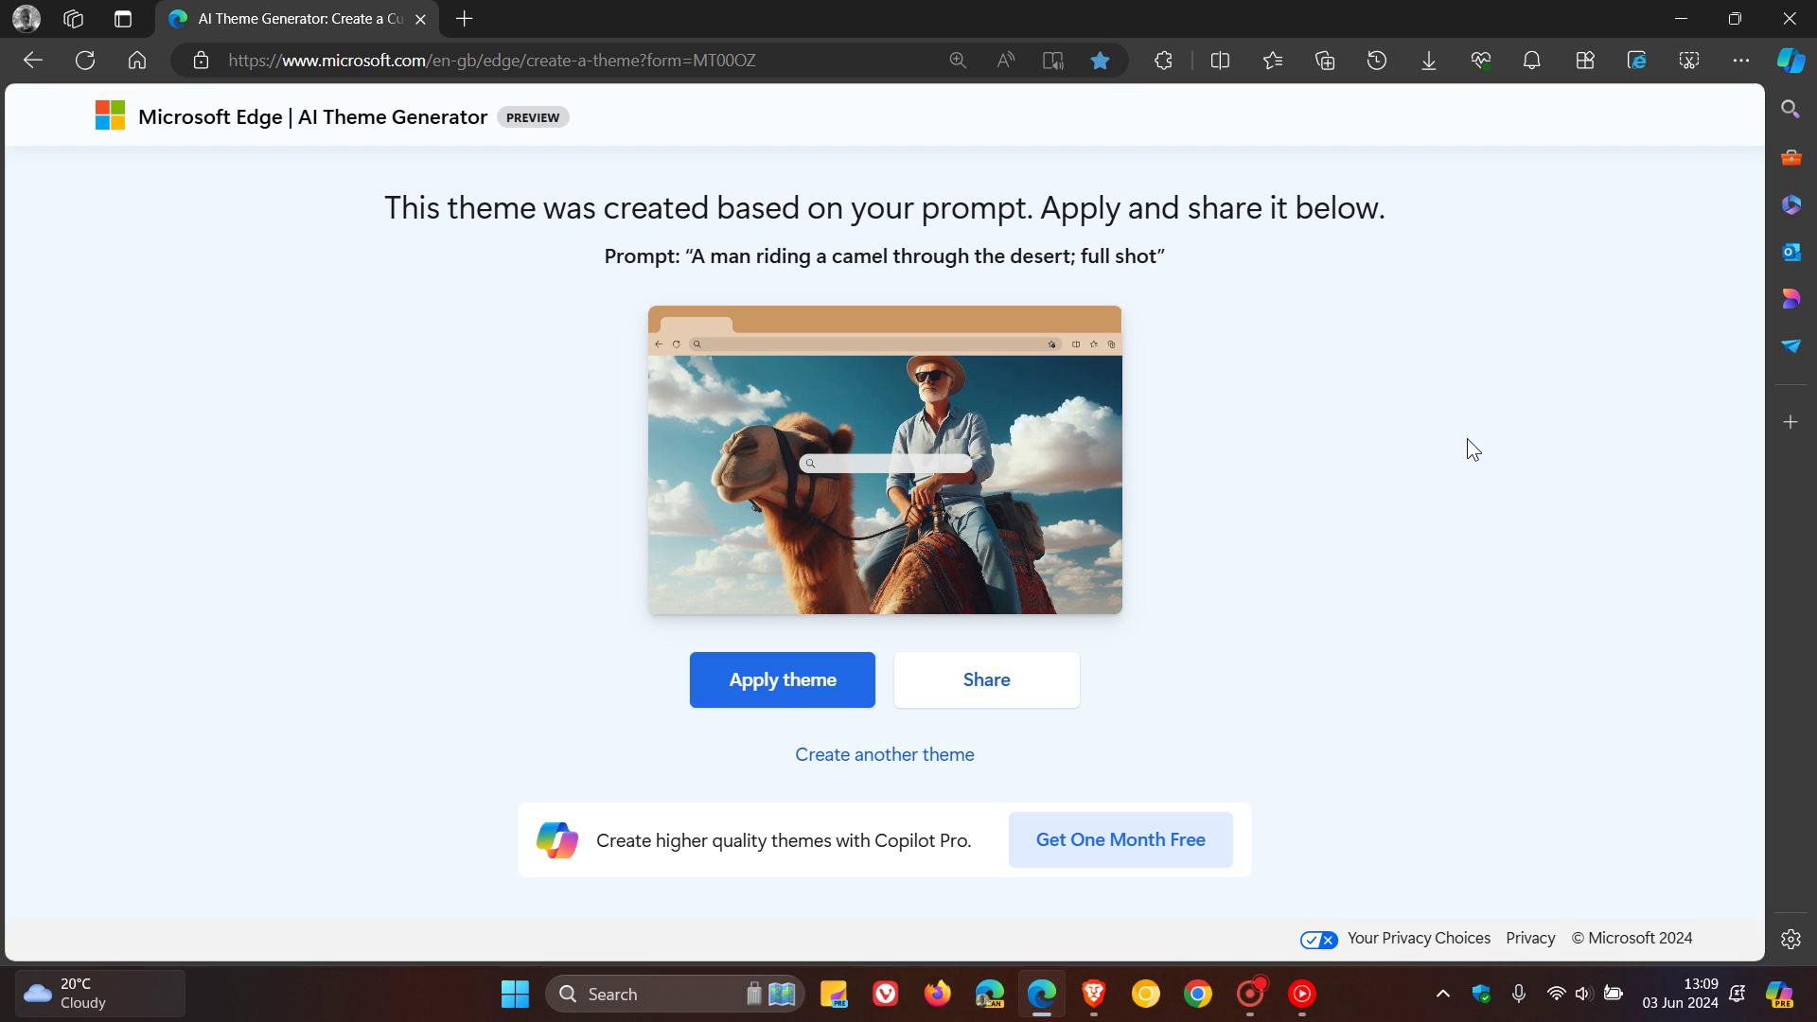
Step: Apply the camel theme and confirm it on new tab pages, returning to the generator in between
click(782, 680)
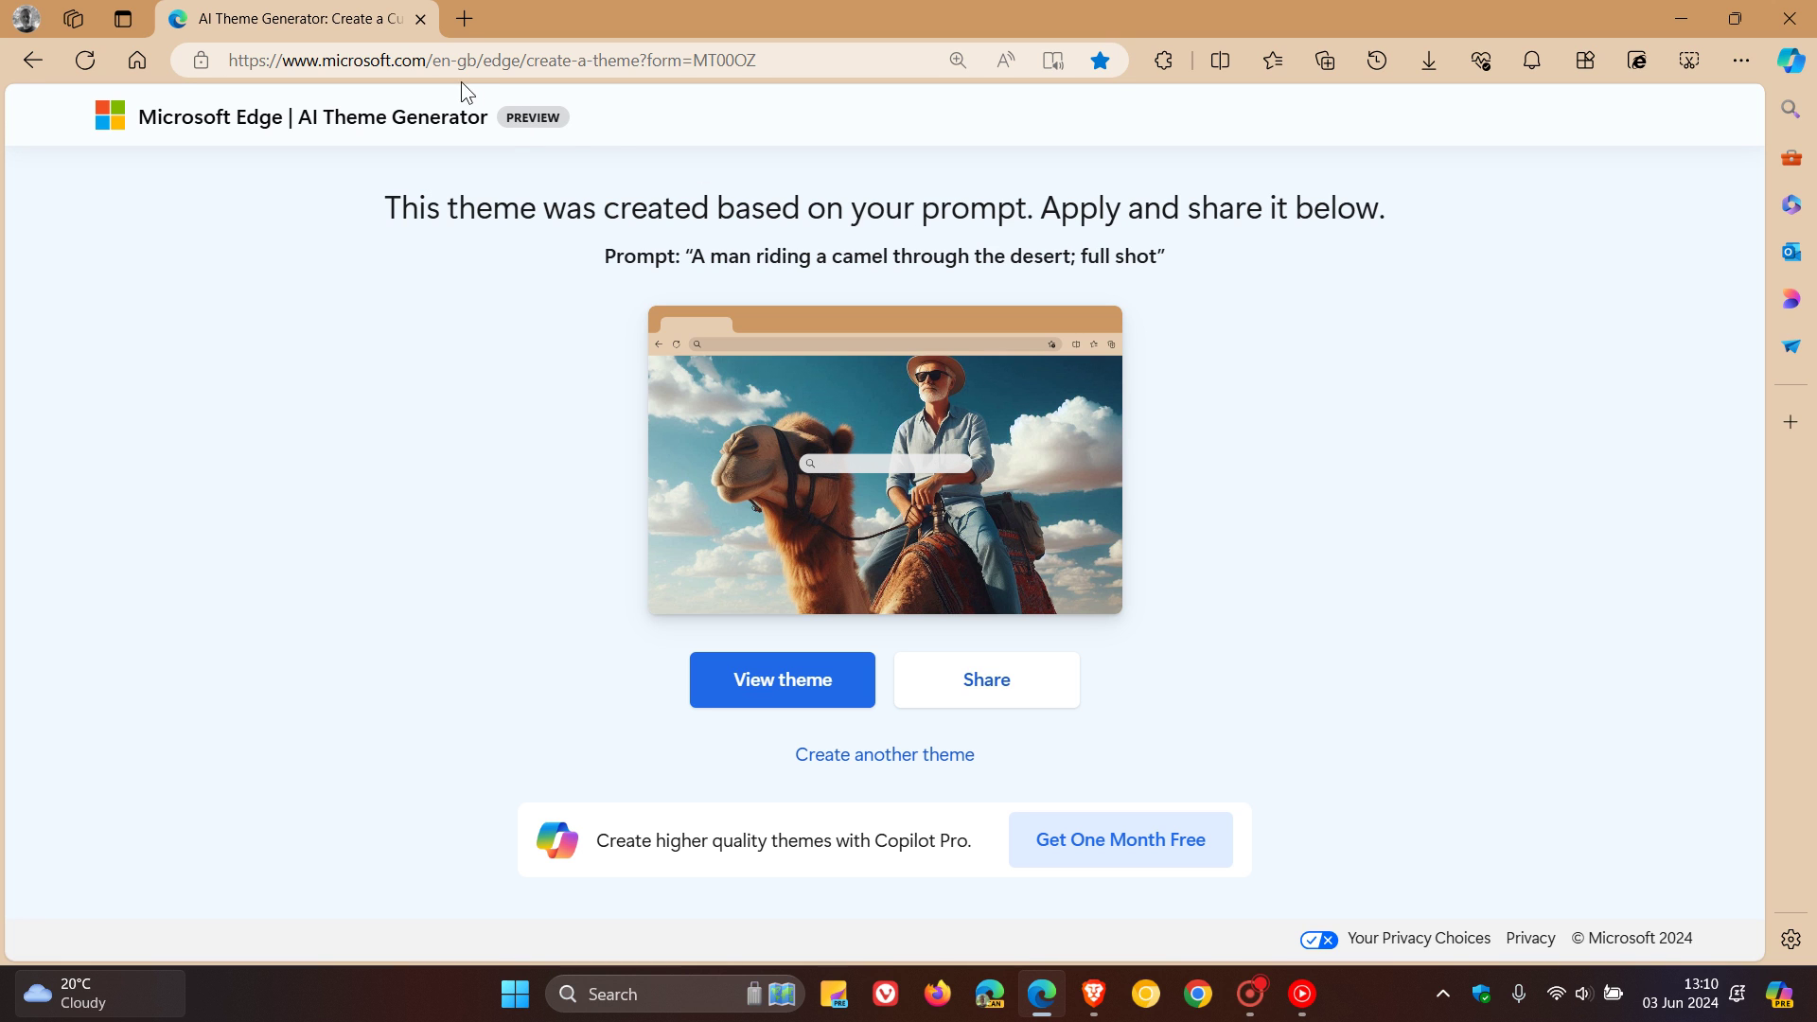
click(465, 23)
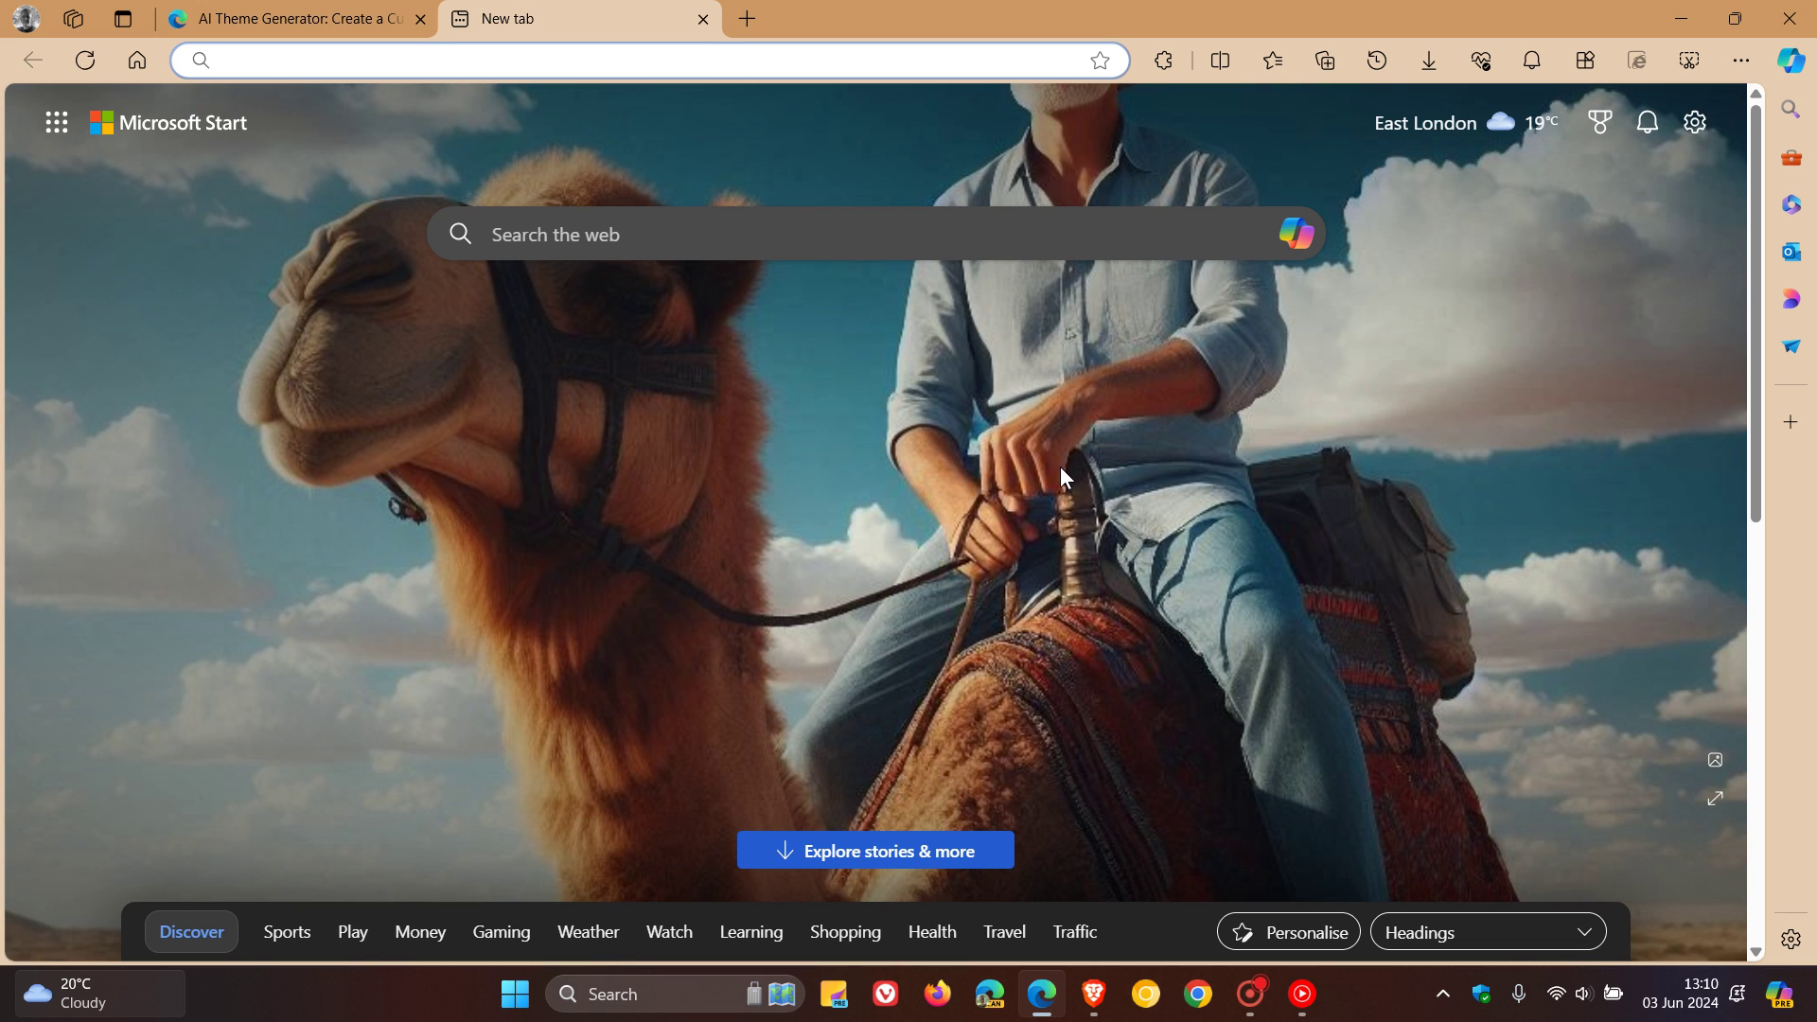
click(306, 19)
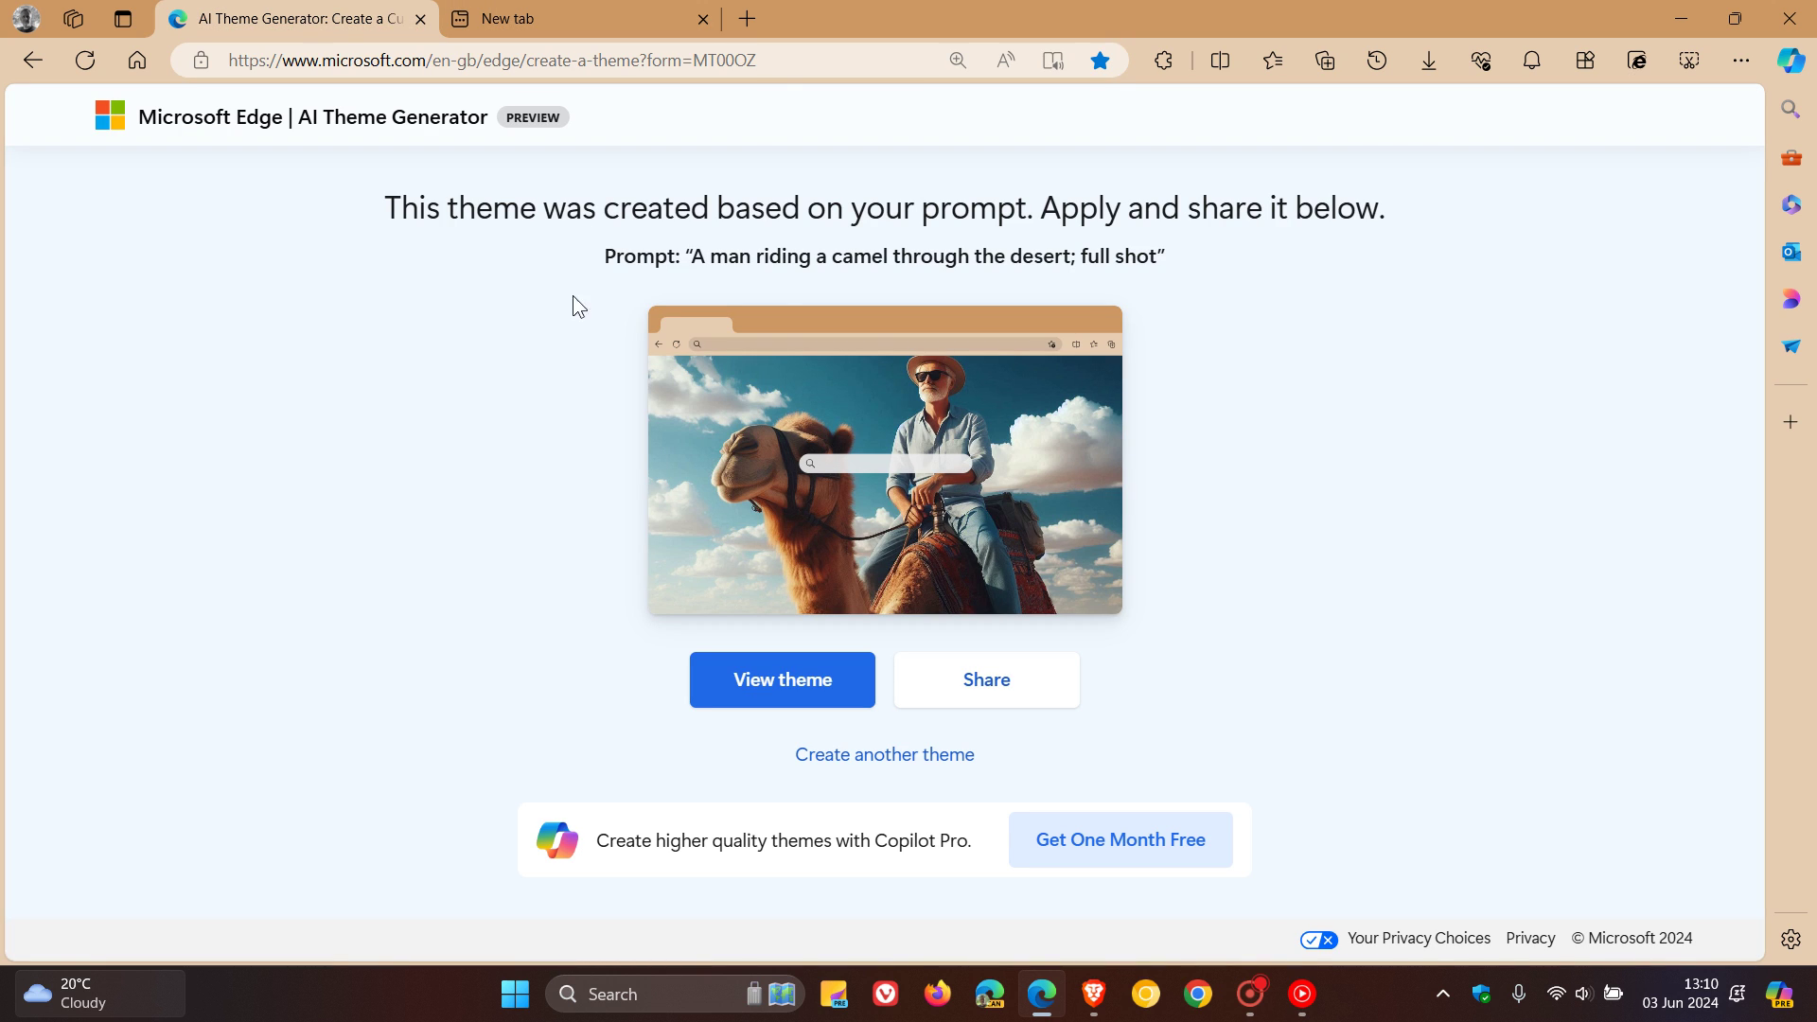
click(744, 18)
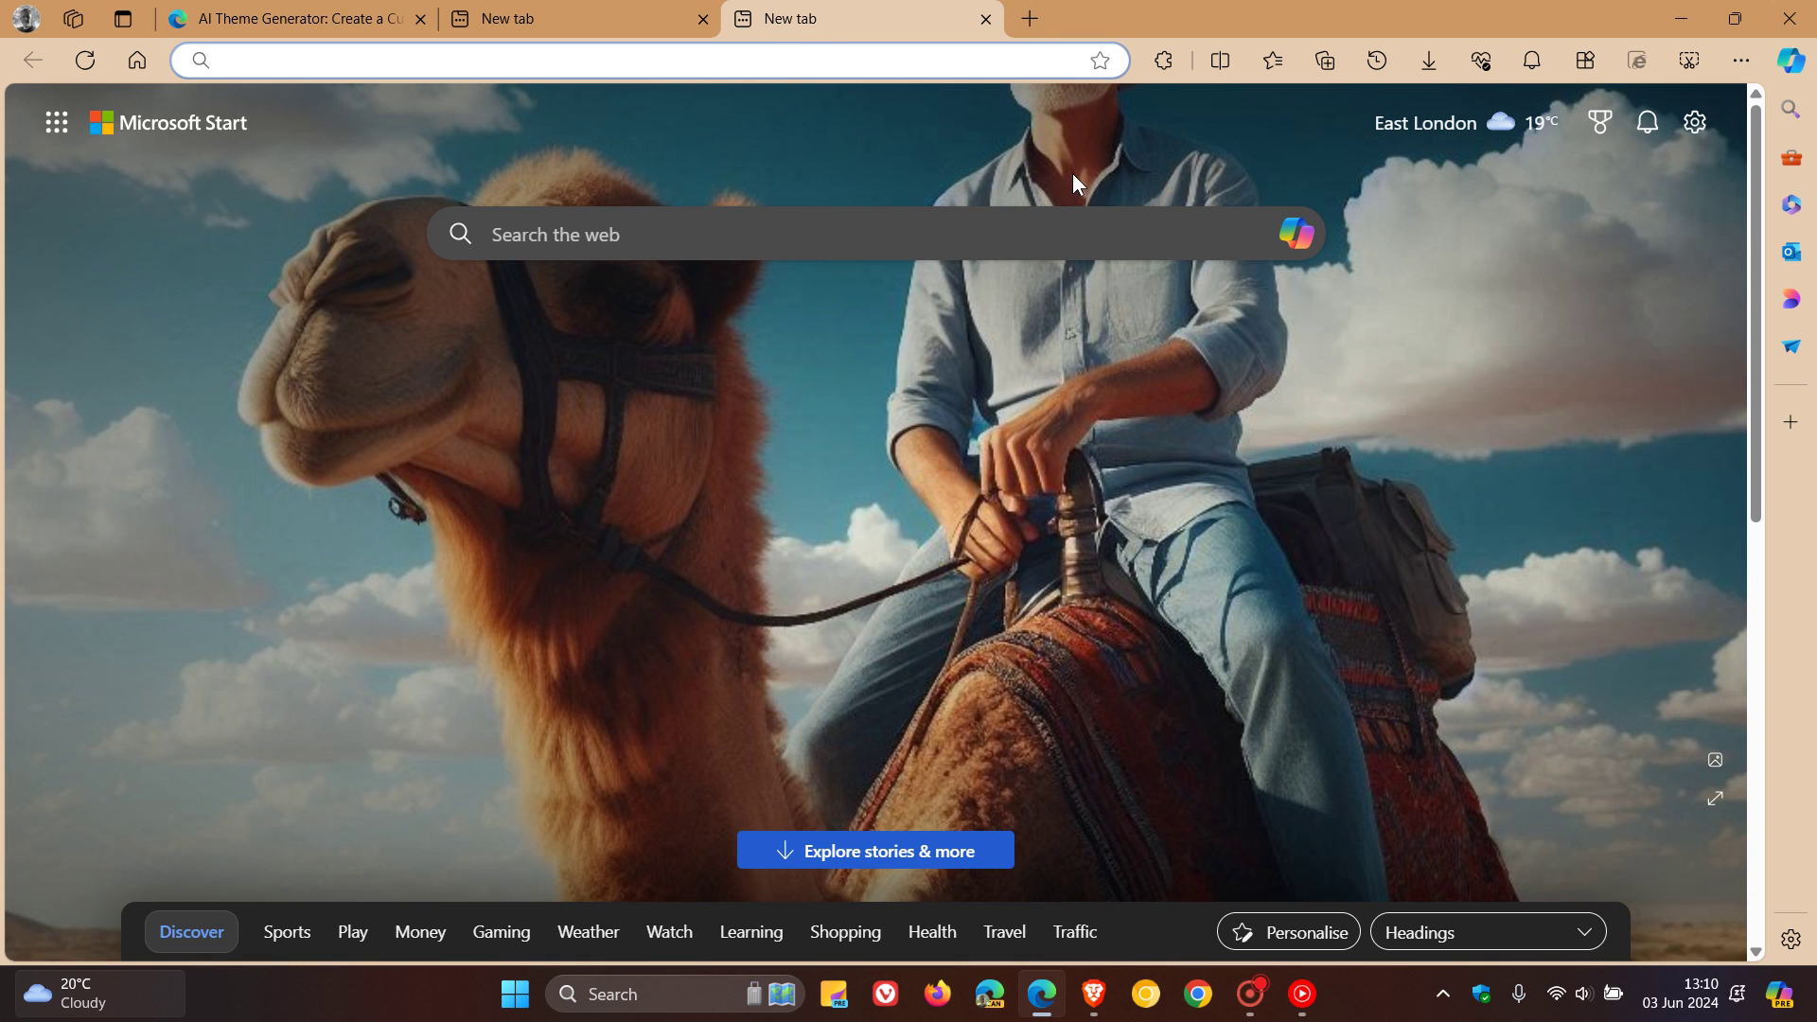
Step: Reopen the AI Theme Generator from Favorites and open it in the sidebar via Customize
click(1271, 62)
scroll(1078, 397, down, 3)
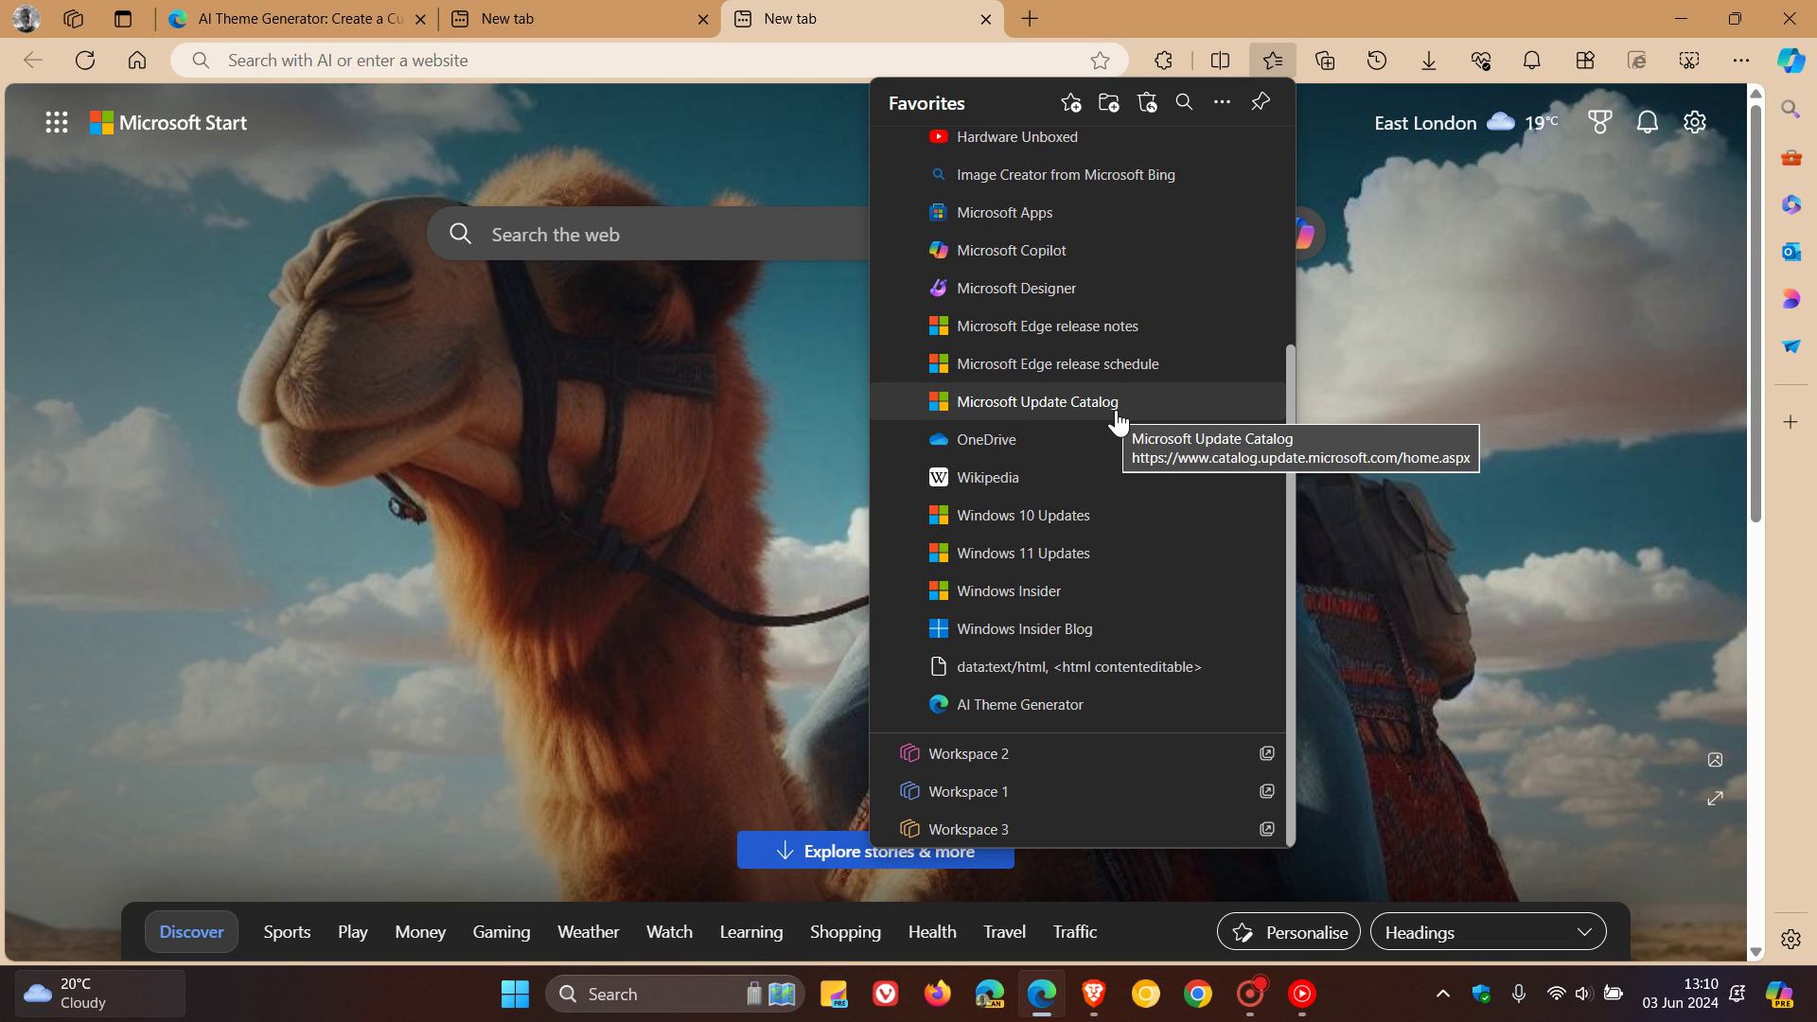
click(1103, 705)
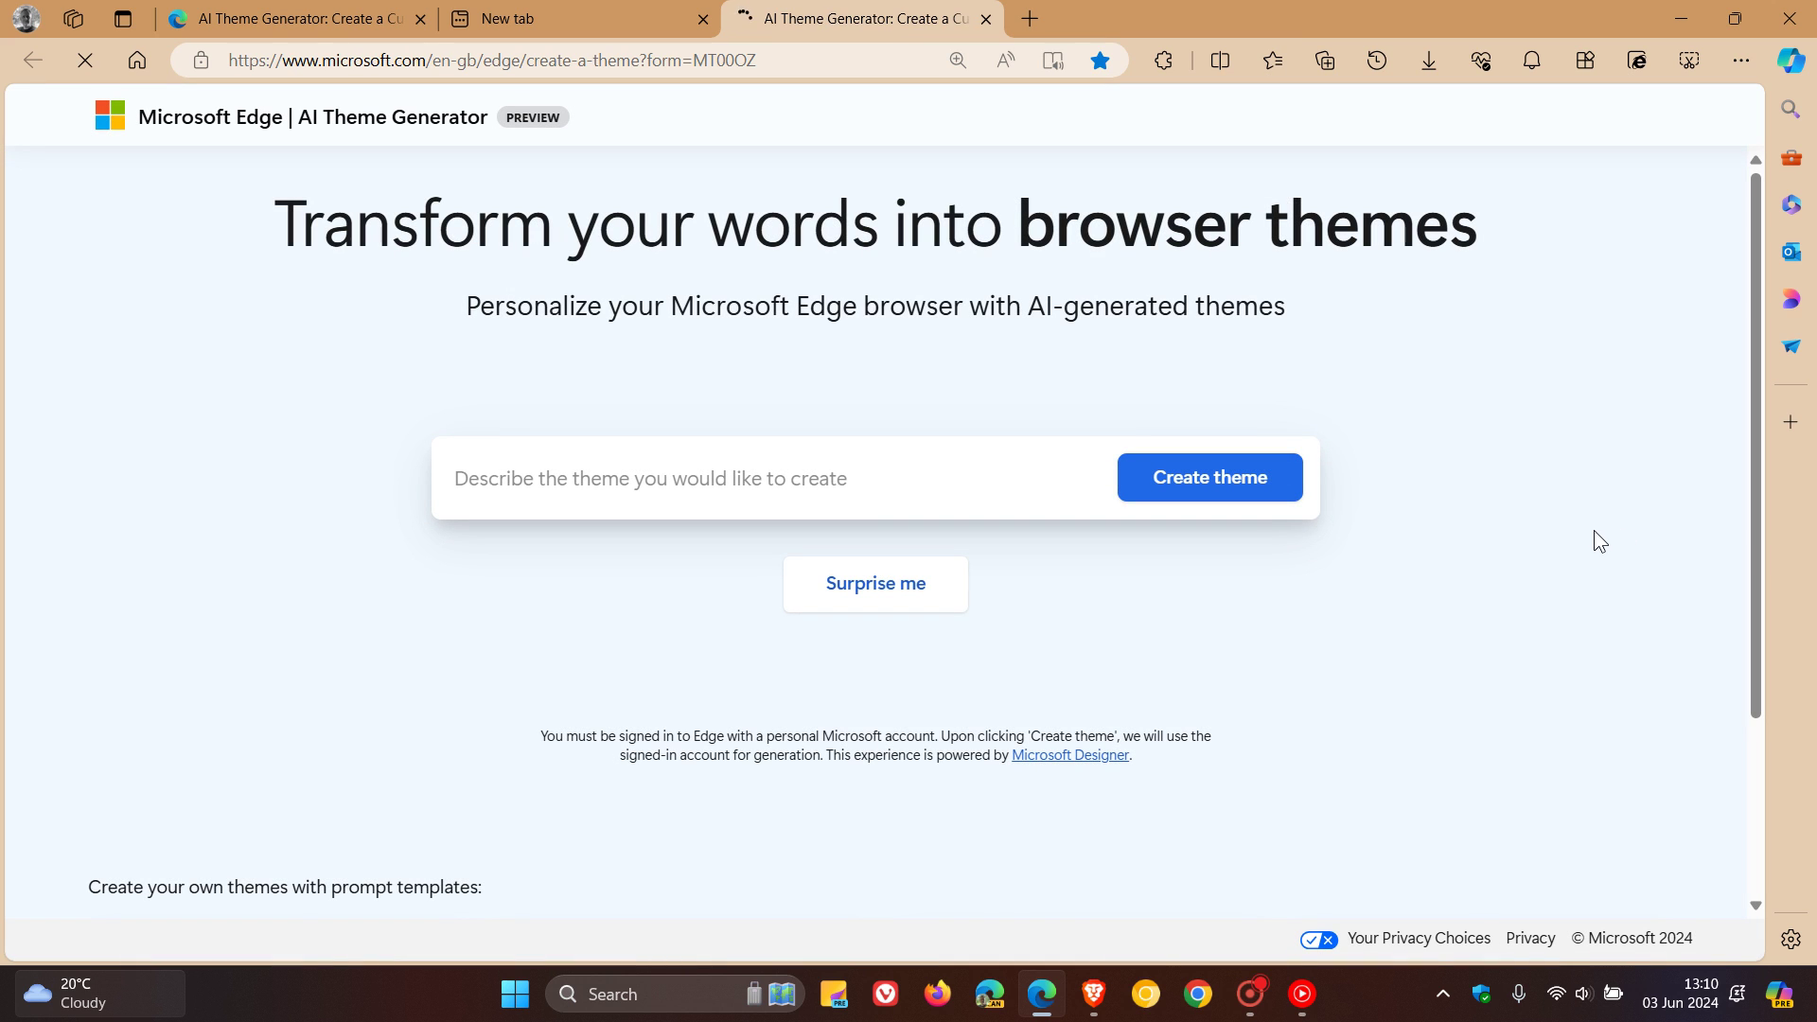
click(1790, 422)
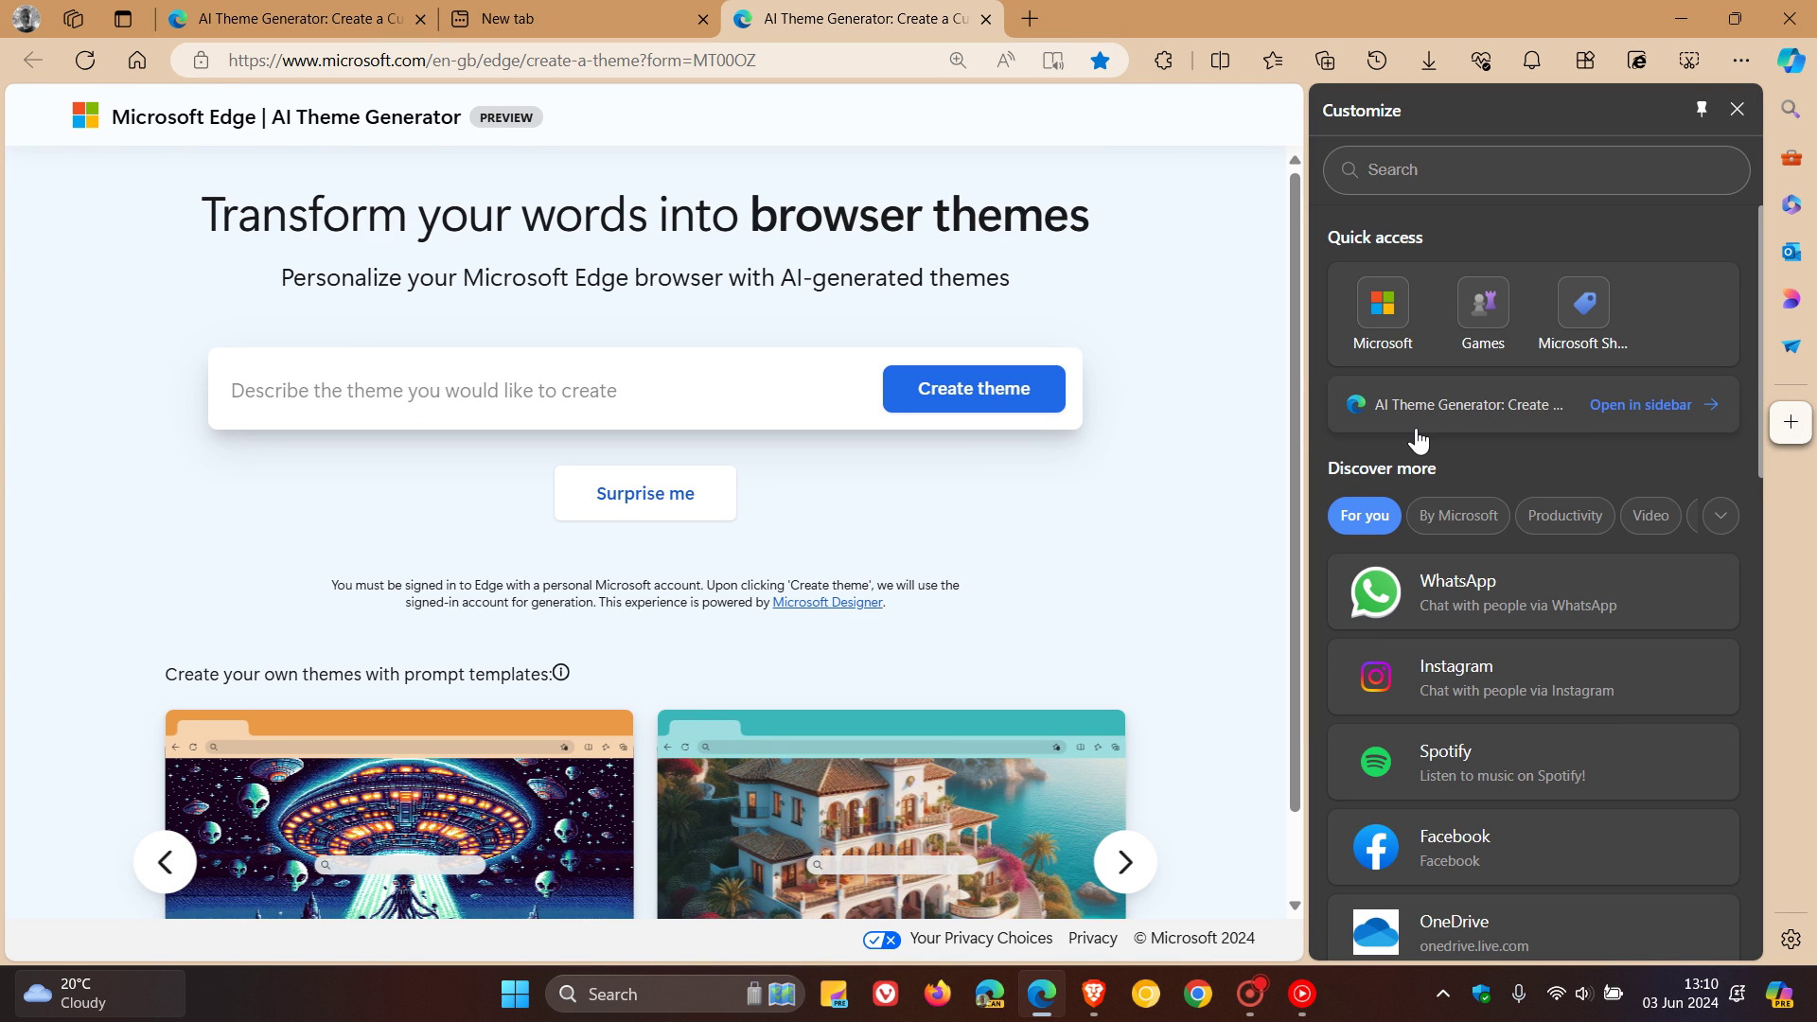
click(1649, 404)
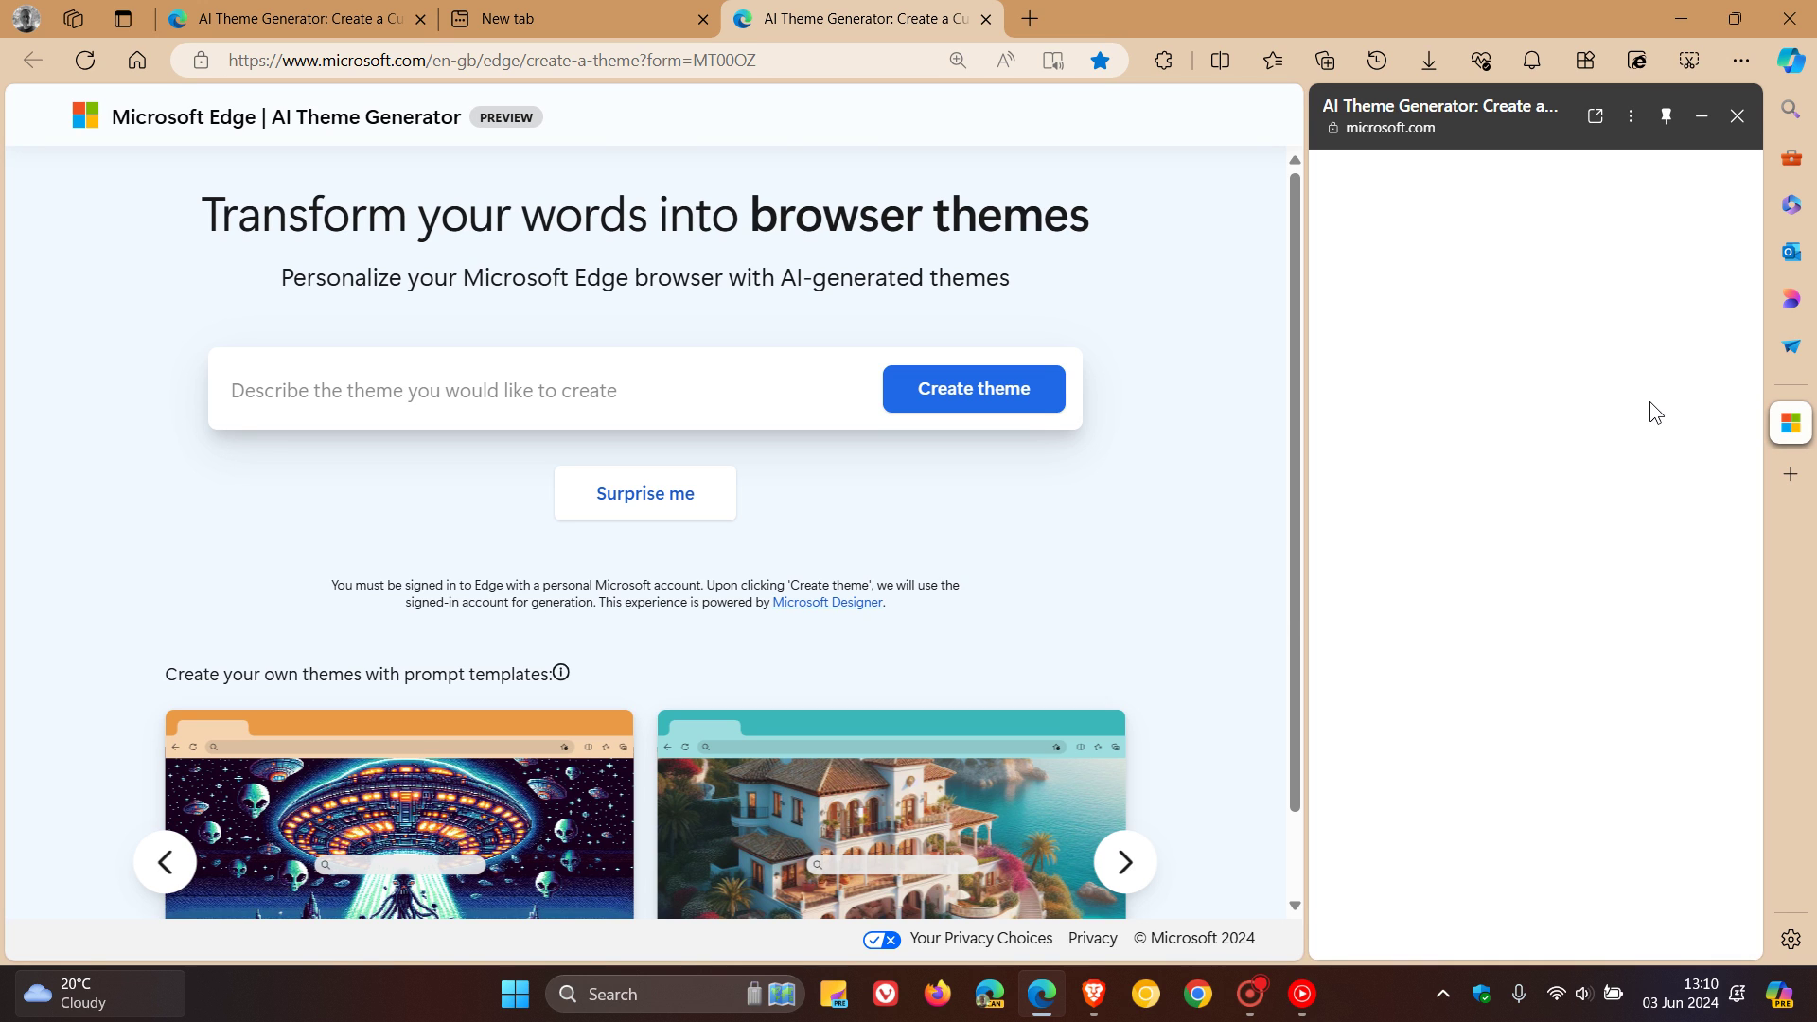
Step: Pin the AI Theme Generator side app to the sidebar and close the duplicate generator tab
right_click(1790, 427)
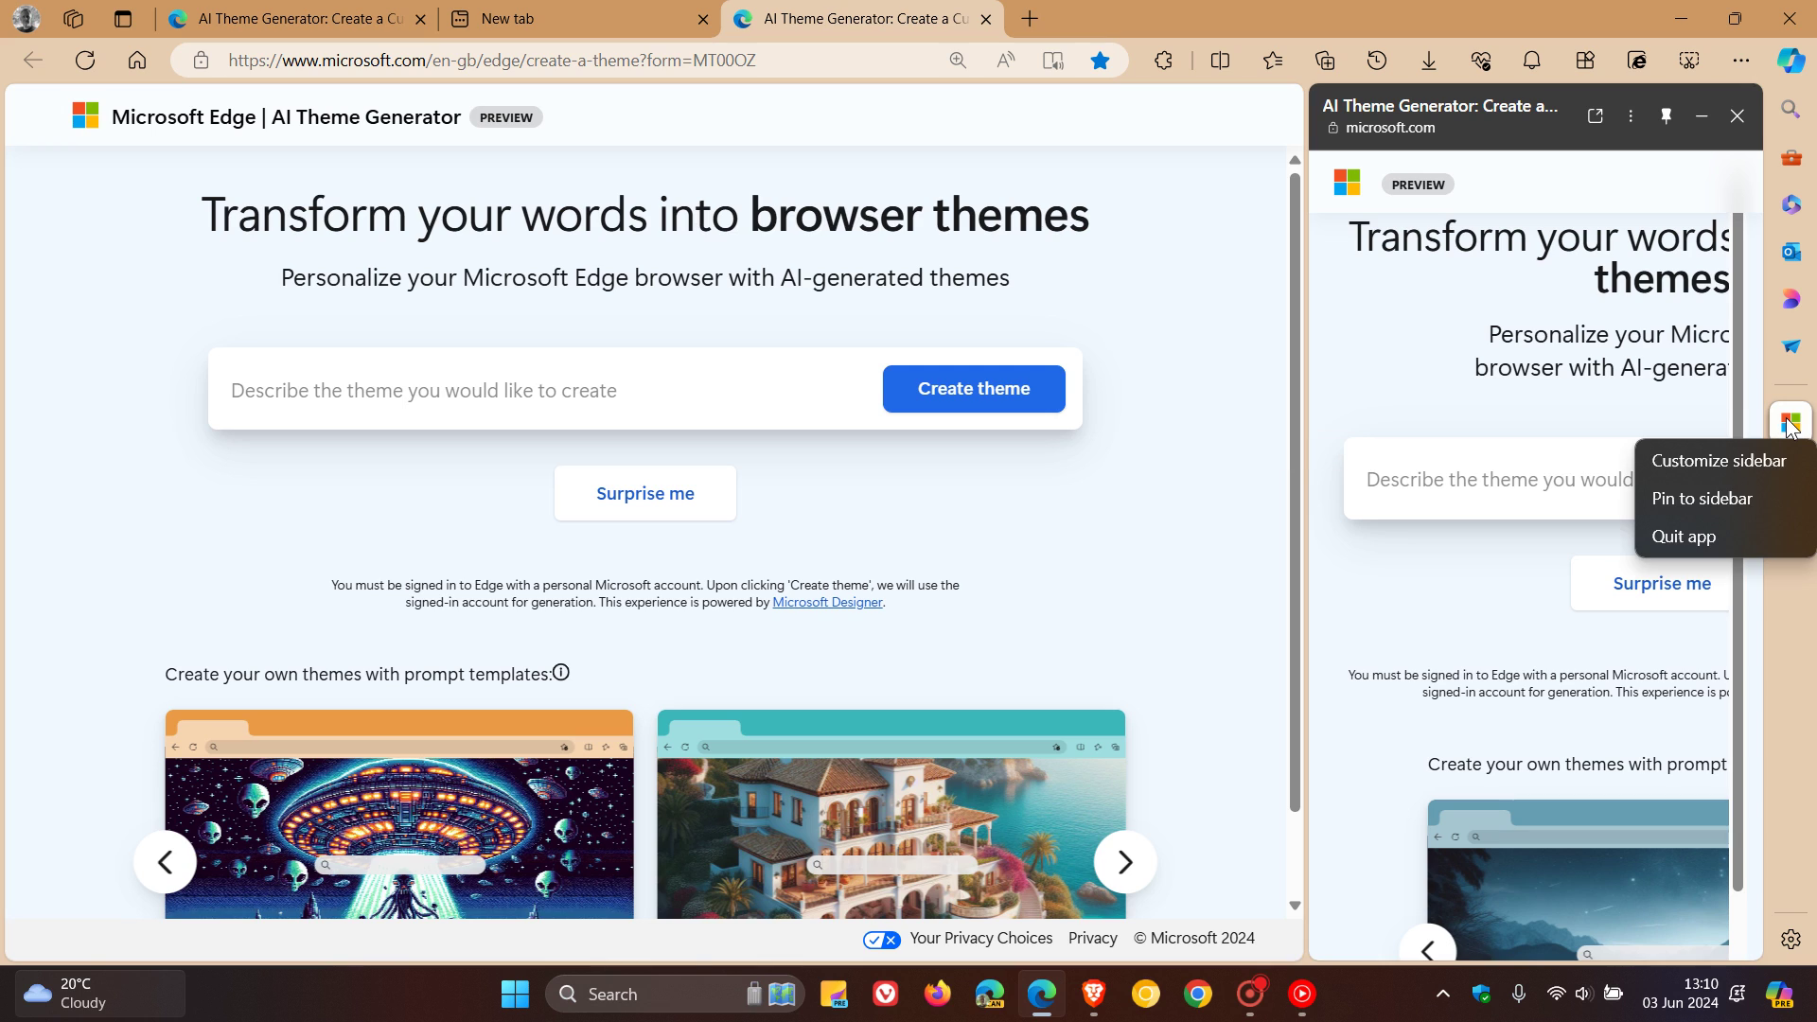
click(1710, 504)
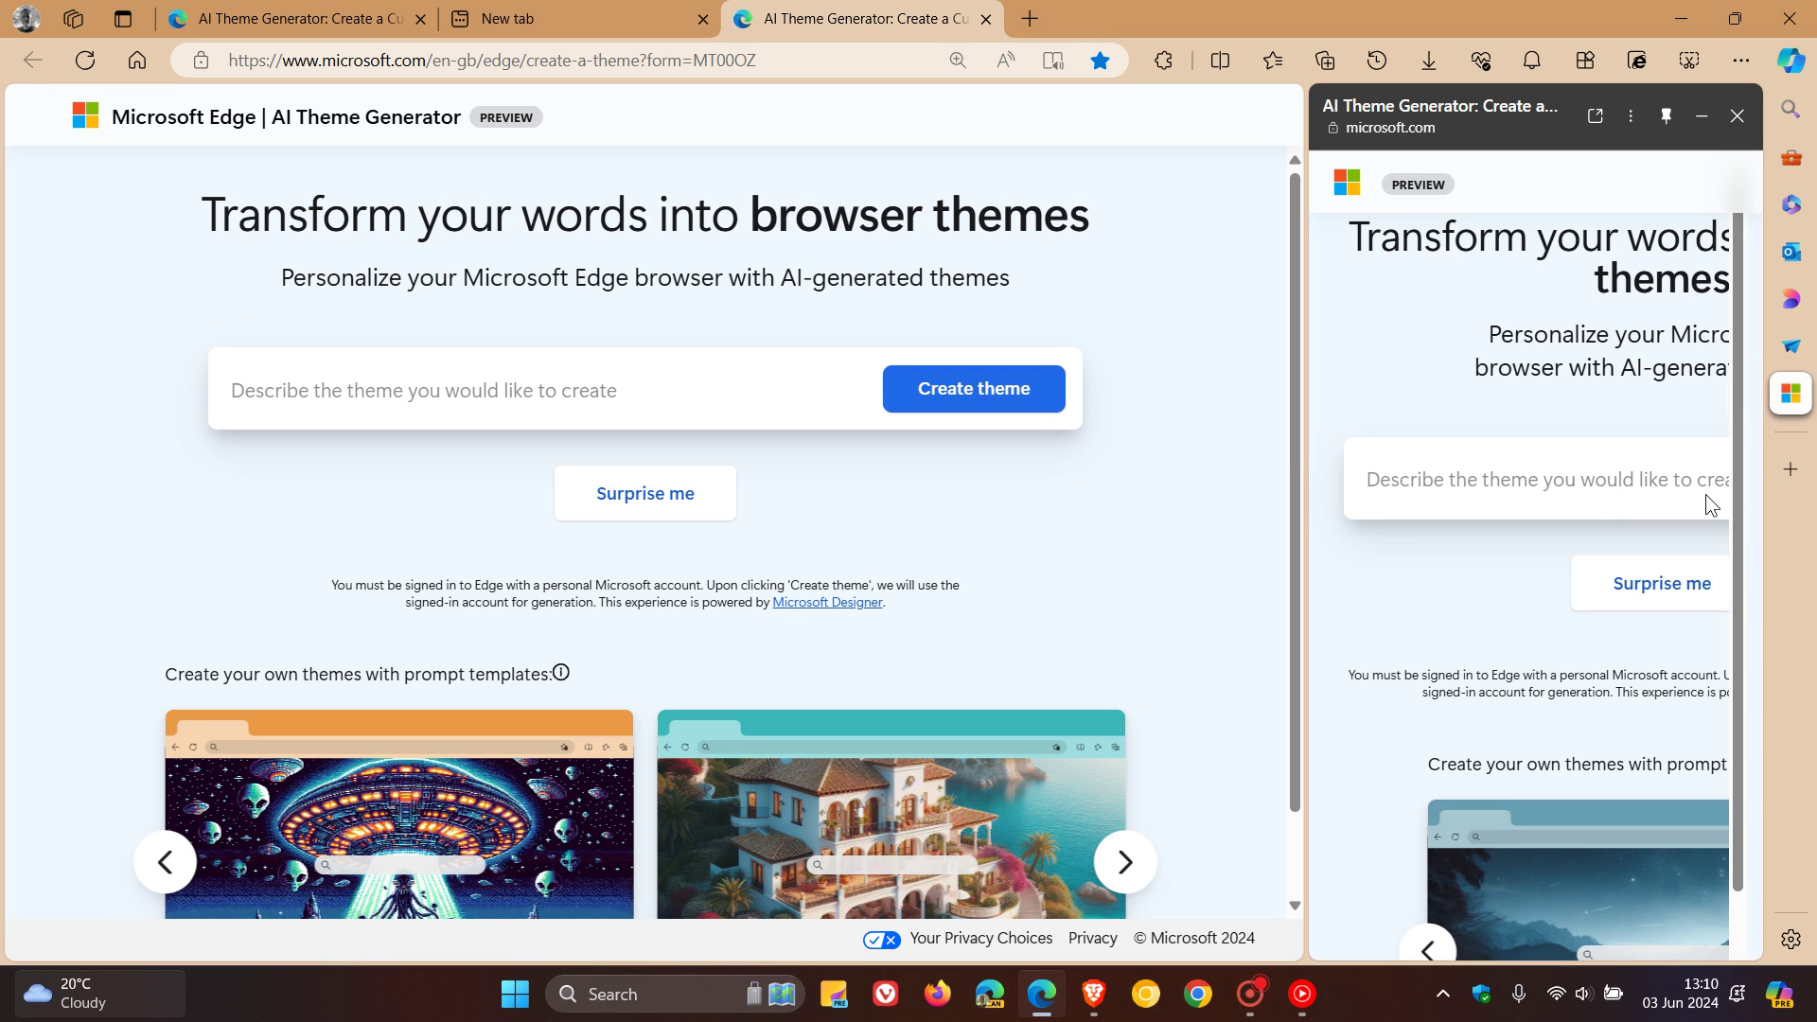
click(984, 19)
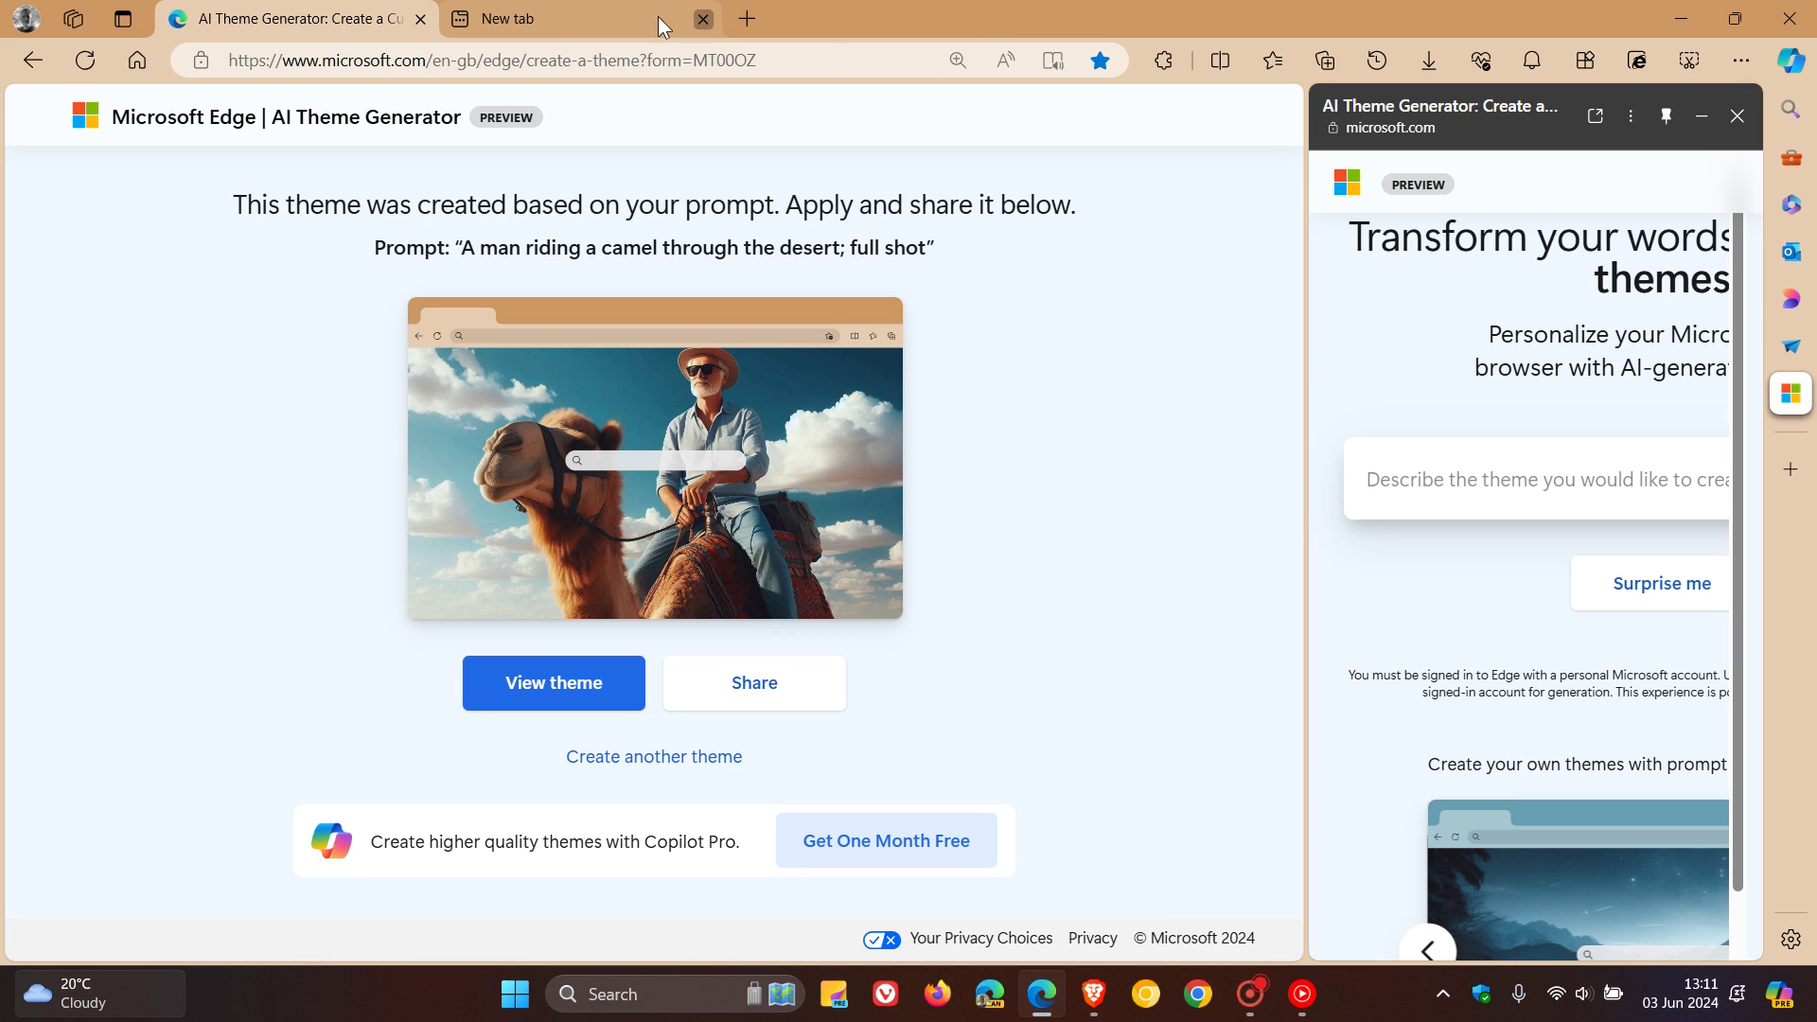
Step: Close the extra new tab, go to the Home start page and close the side pane
click(701, 19)
click(135, 61)
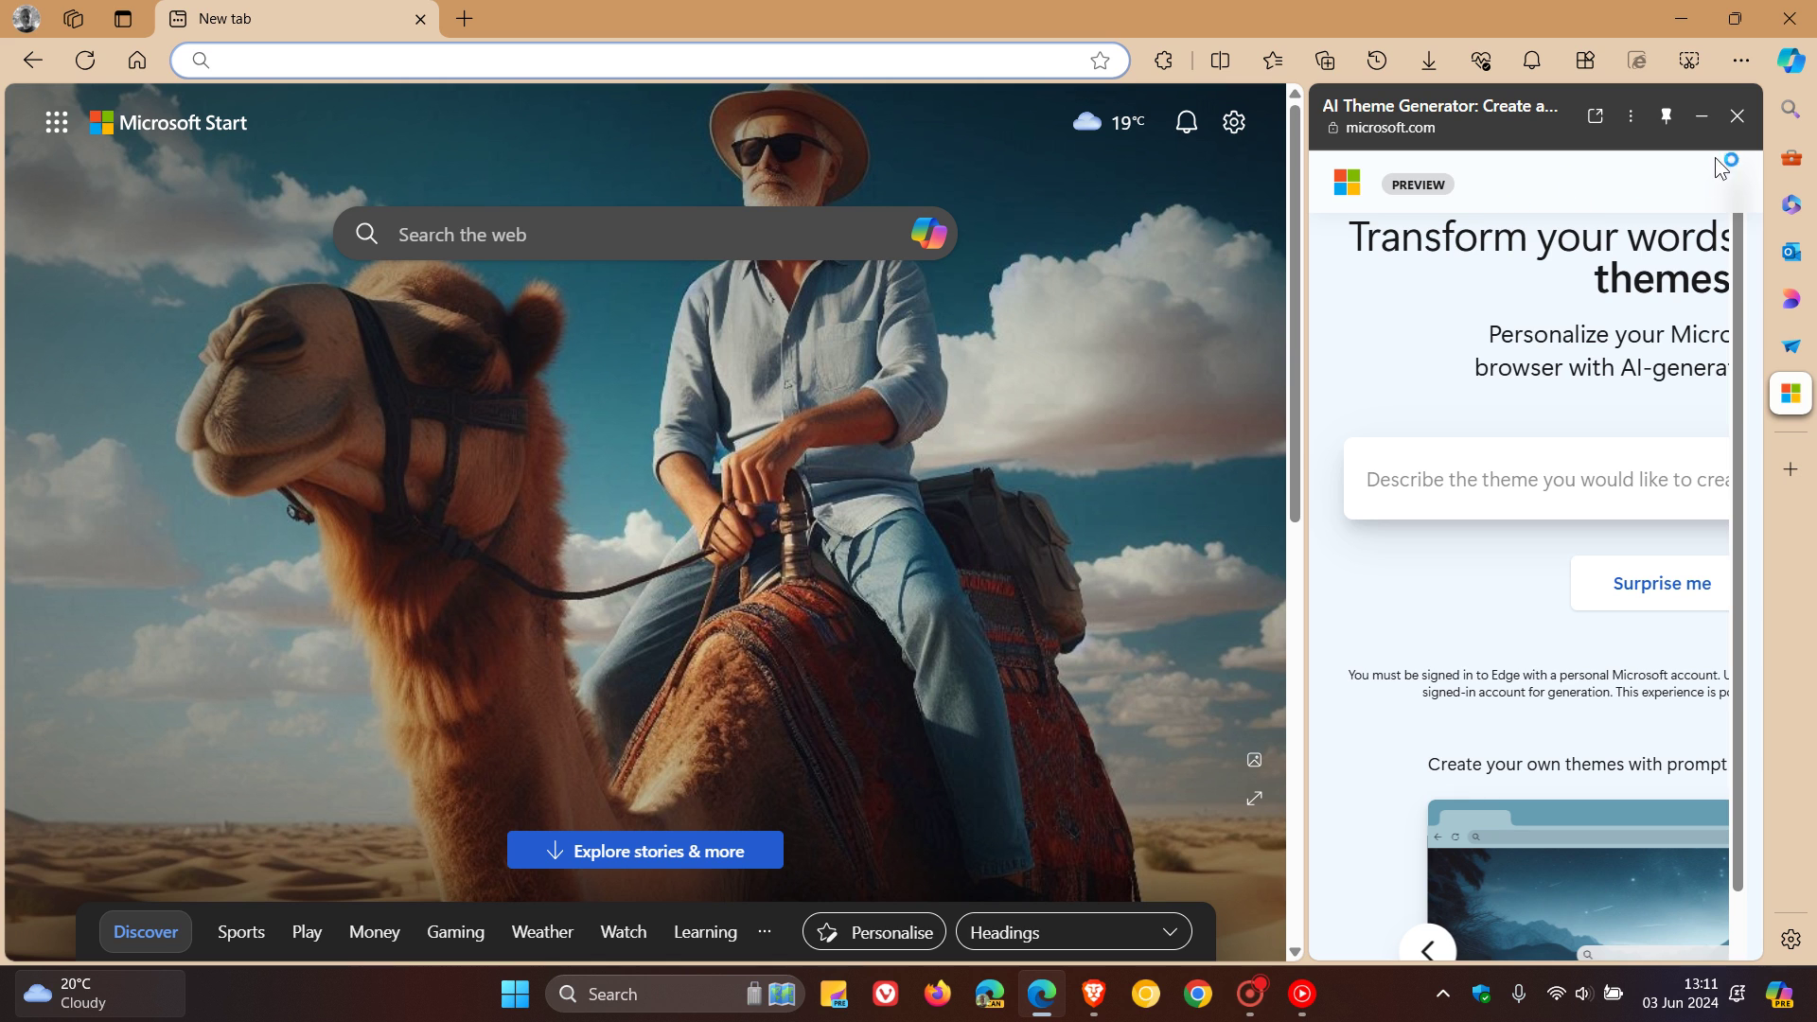
click(1791, 60)
click(1734, 107)
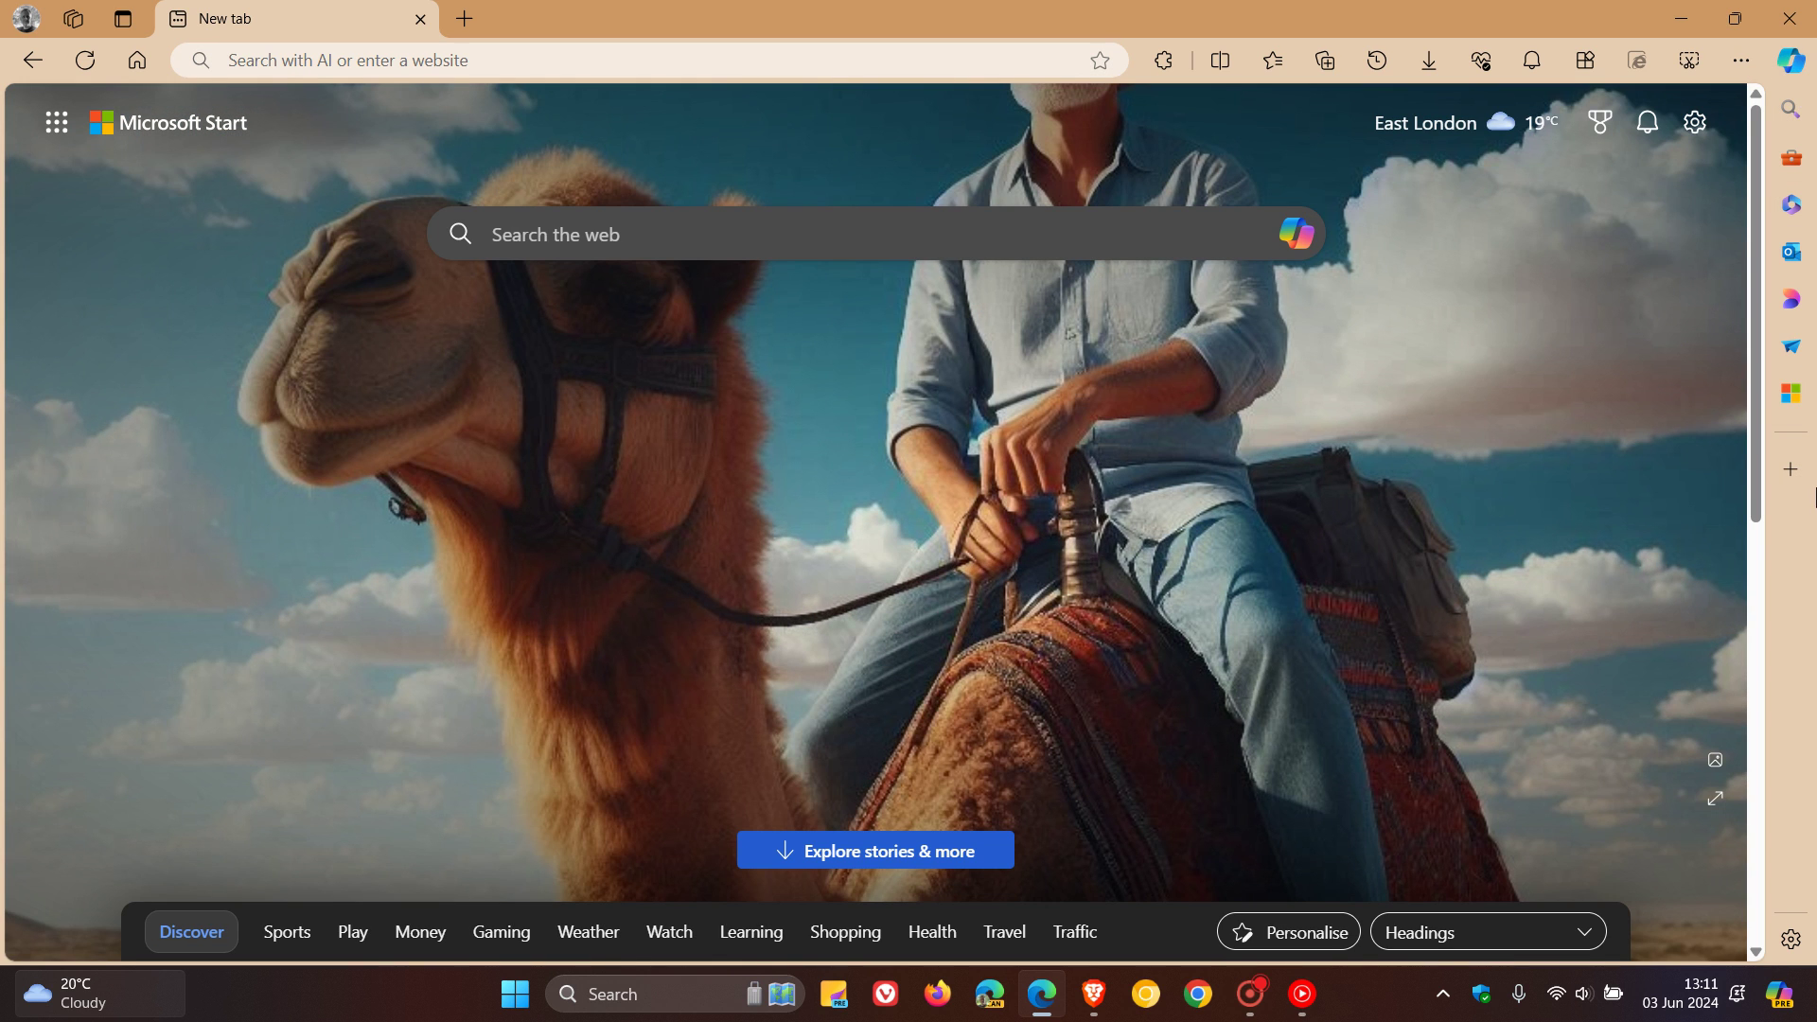
Step: Reopen the pinned AI Theme Generator side pane and drag its divider left to widen it
click(1790, 398)
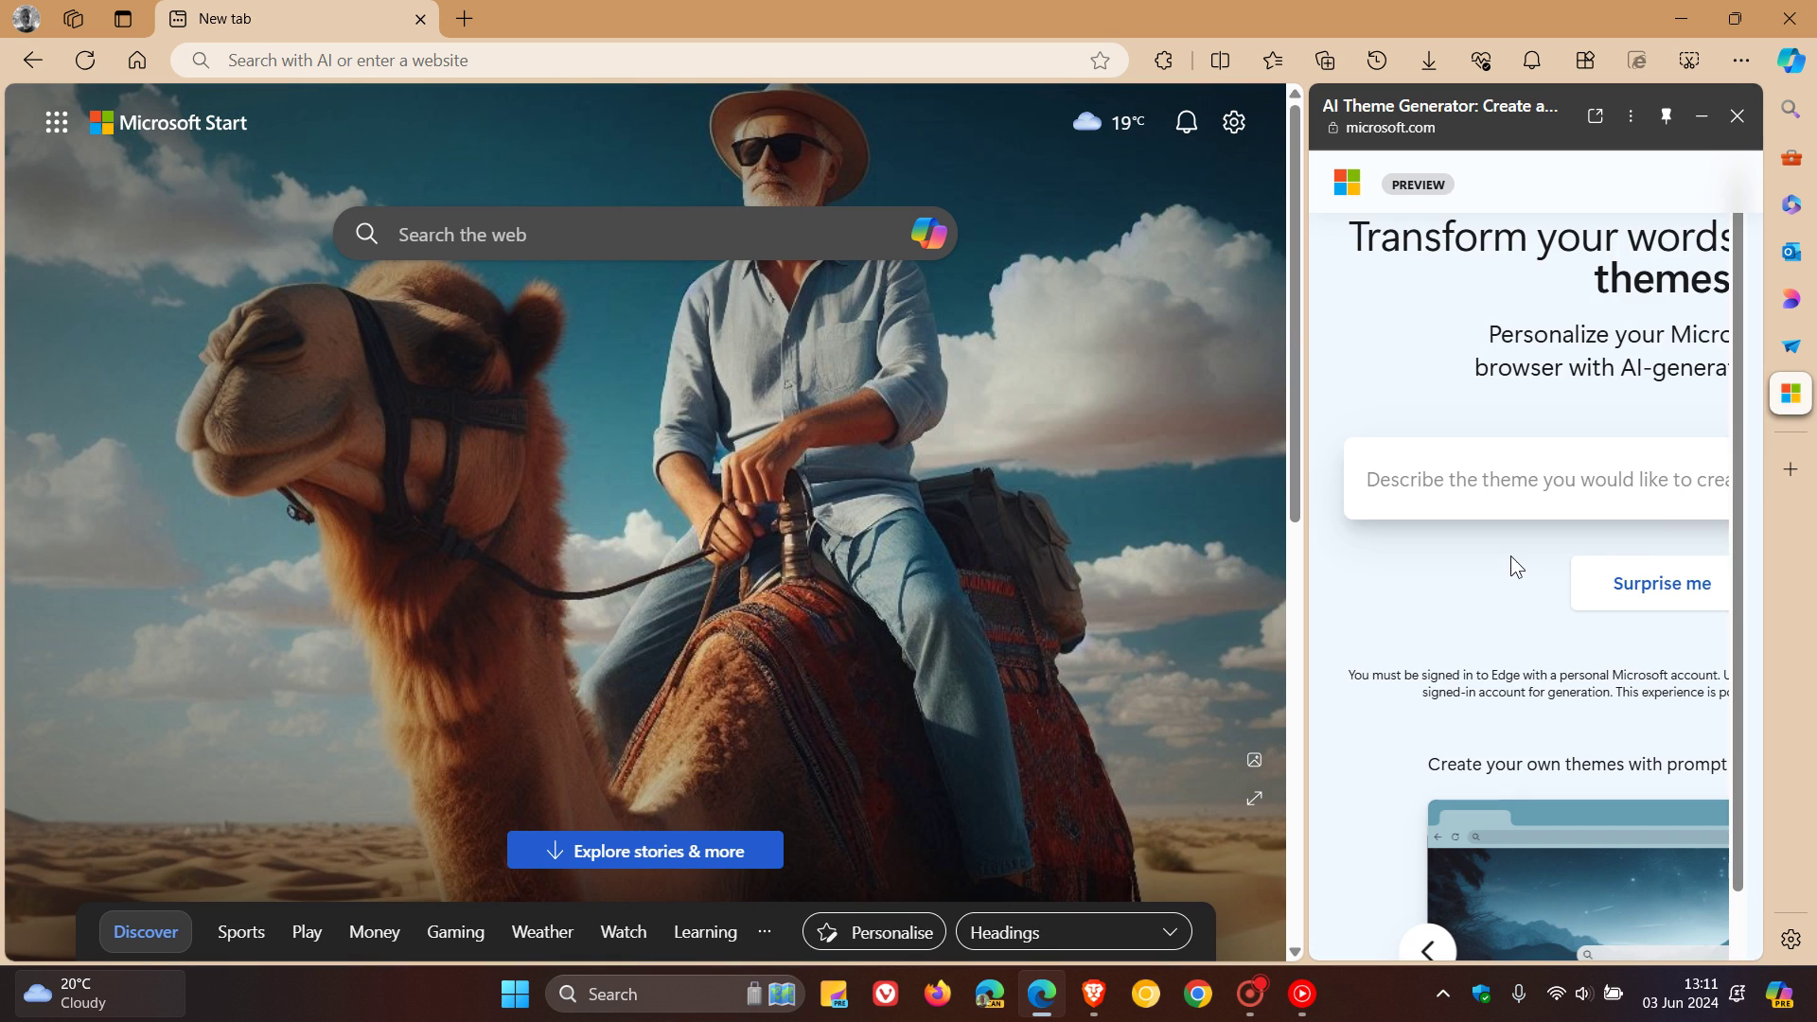
drag(1295, 563, 1051, 553)
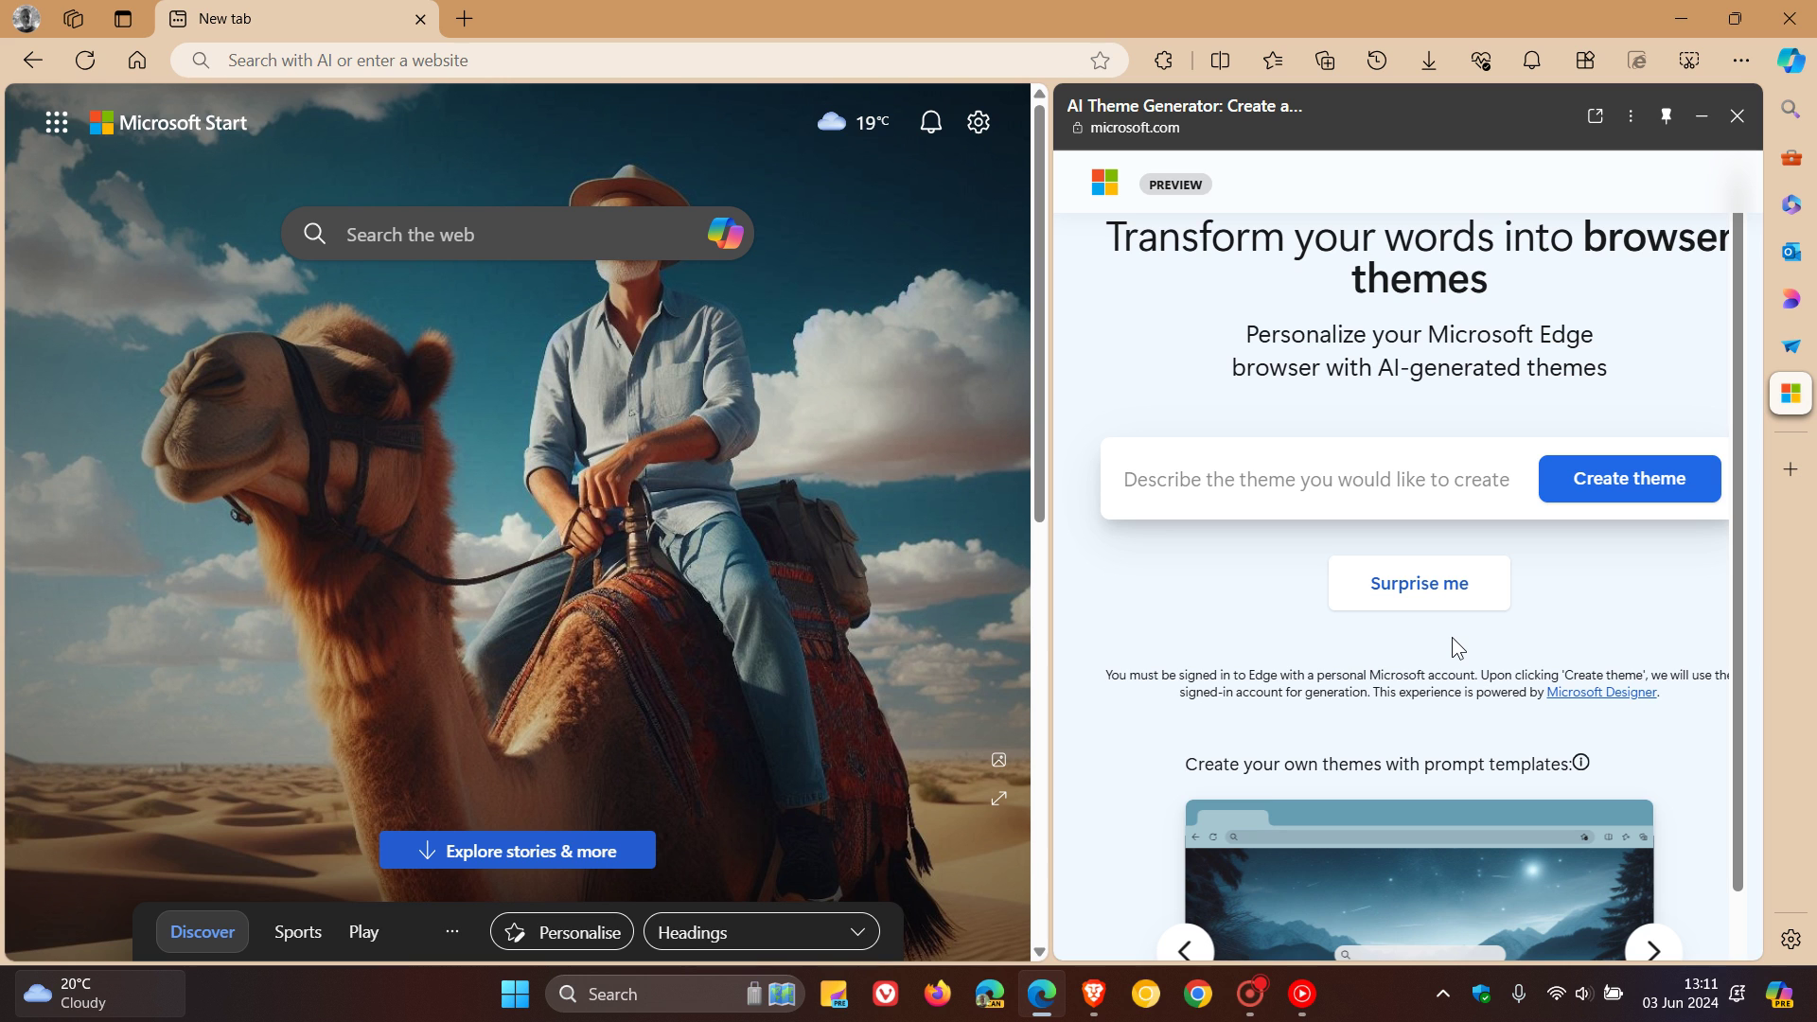
Step: Use Surprise me for the futuristic-city-with-spaceships prompt and create a theme from it
click(1419, 583)
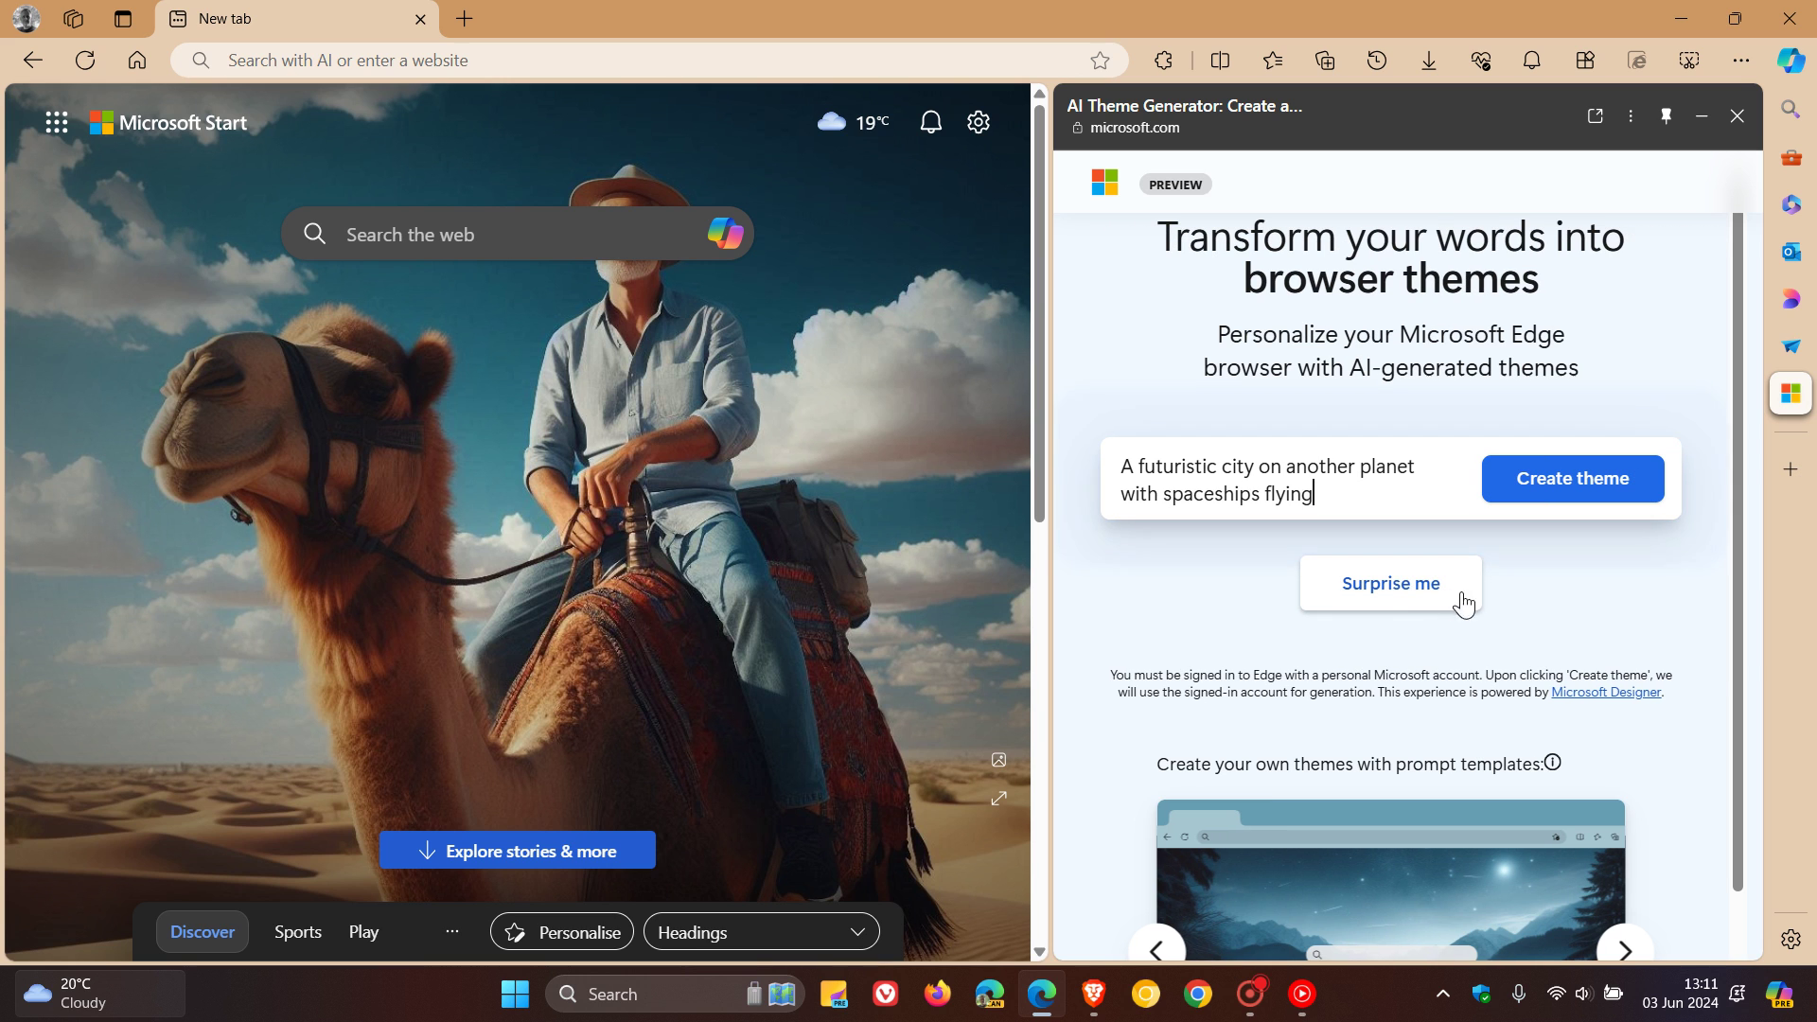
click(1555, 483)
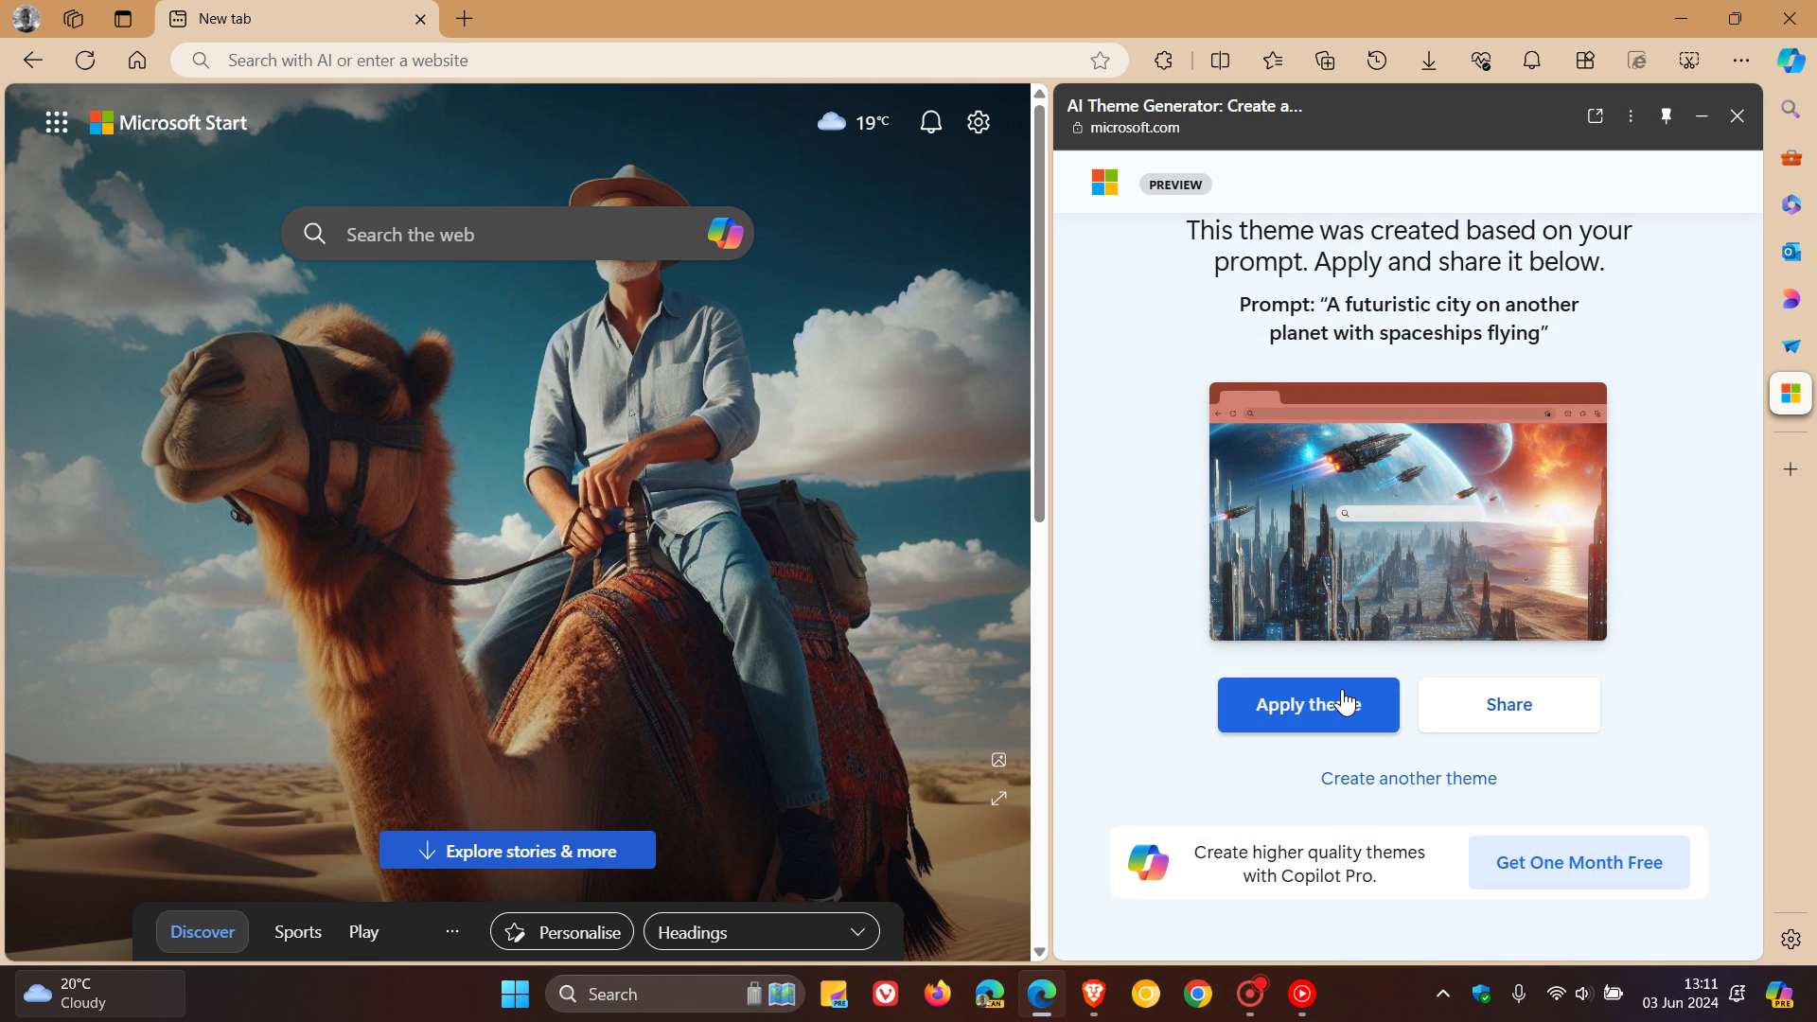
Step: Apply the spaceship-city theme and close the generator side pane
click(1341, 704)
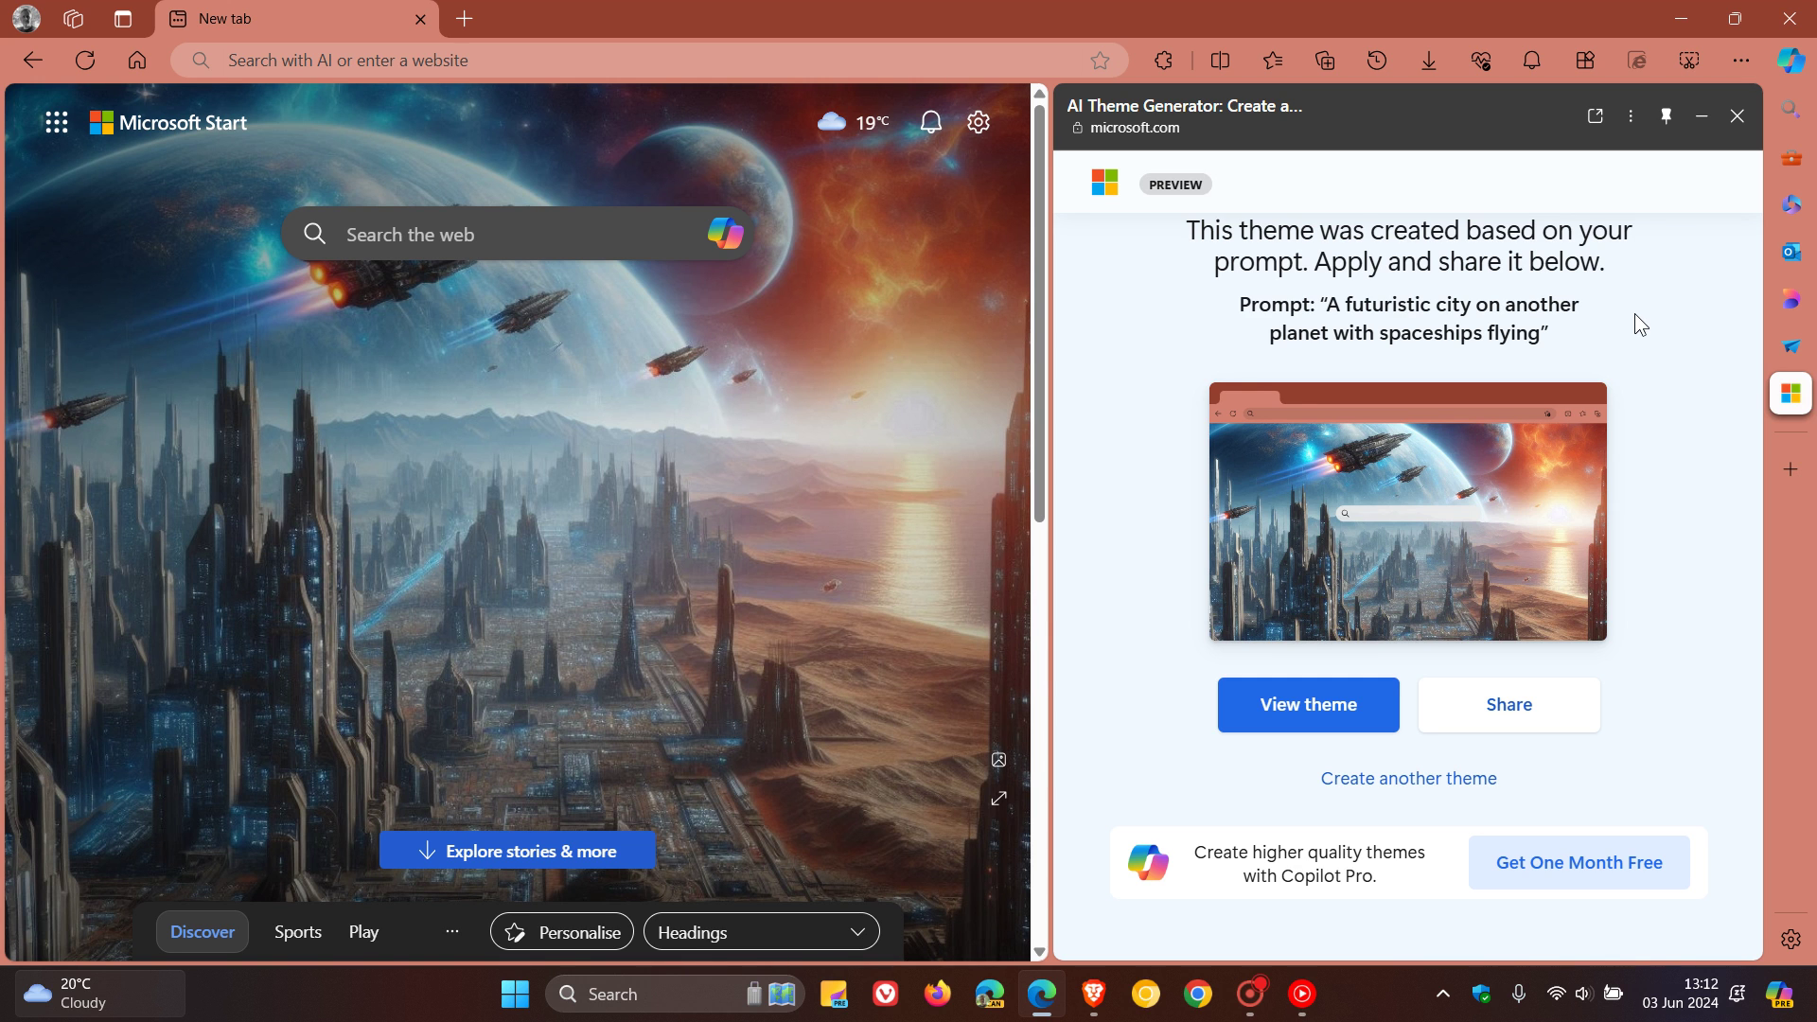
click(1736, 119)
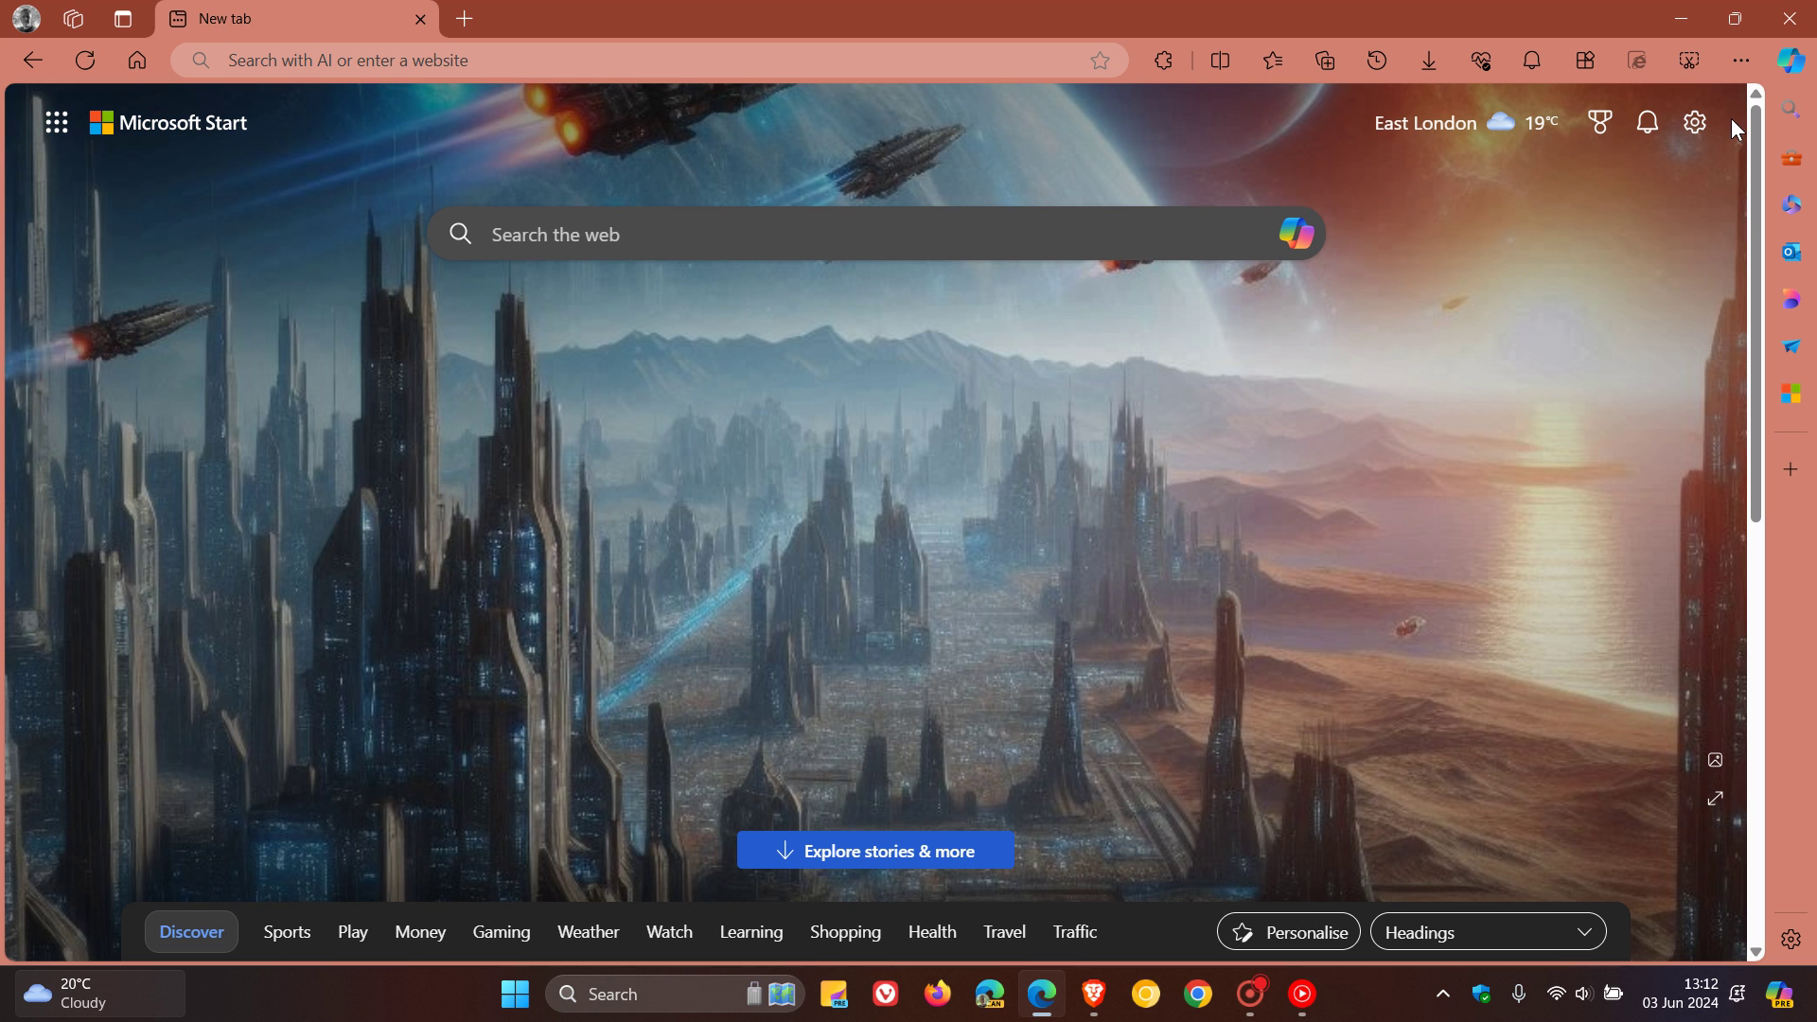